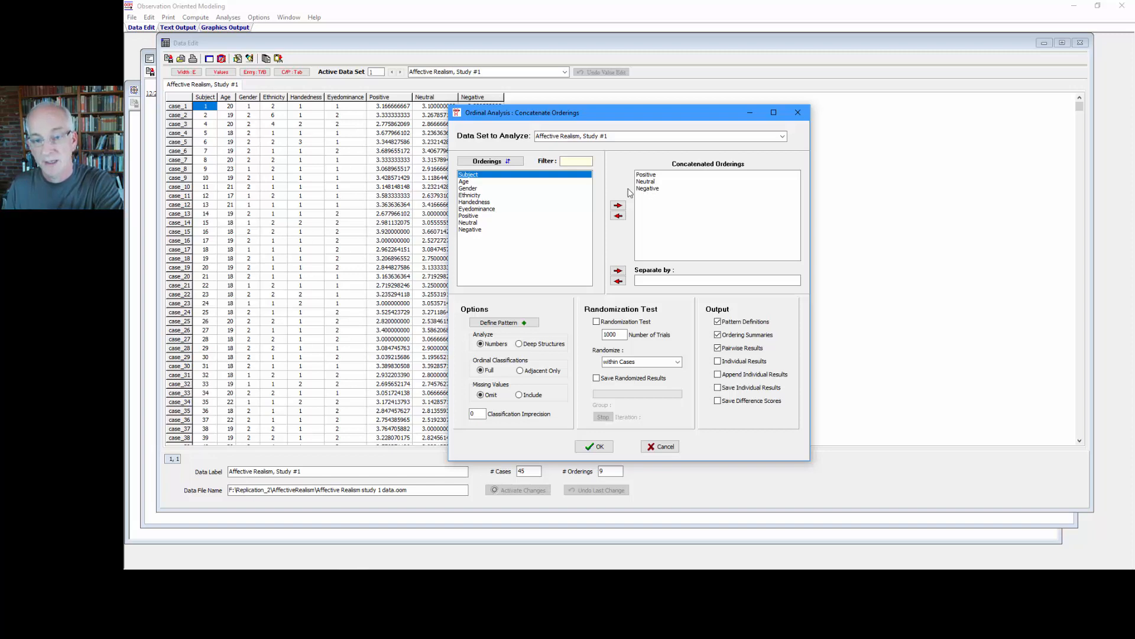
Step: Use Eyedominance as the separate-by ordering for the concatenated Positive, Neutral and Negative orderings
click(479, 209)
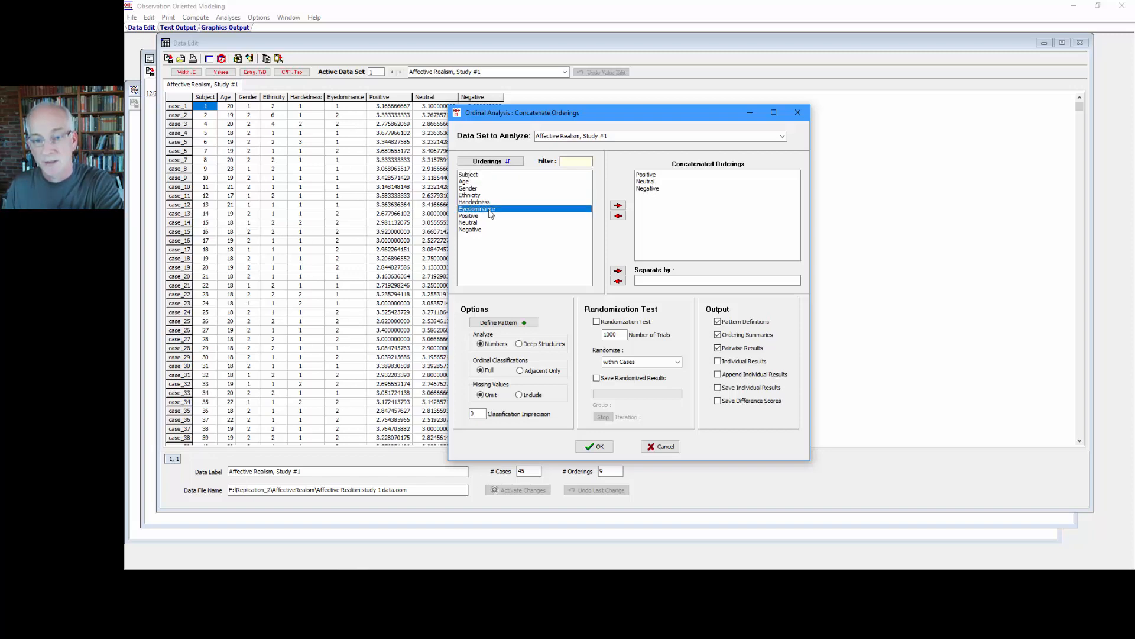
click(618, 272)
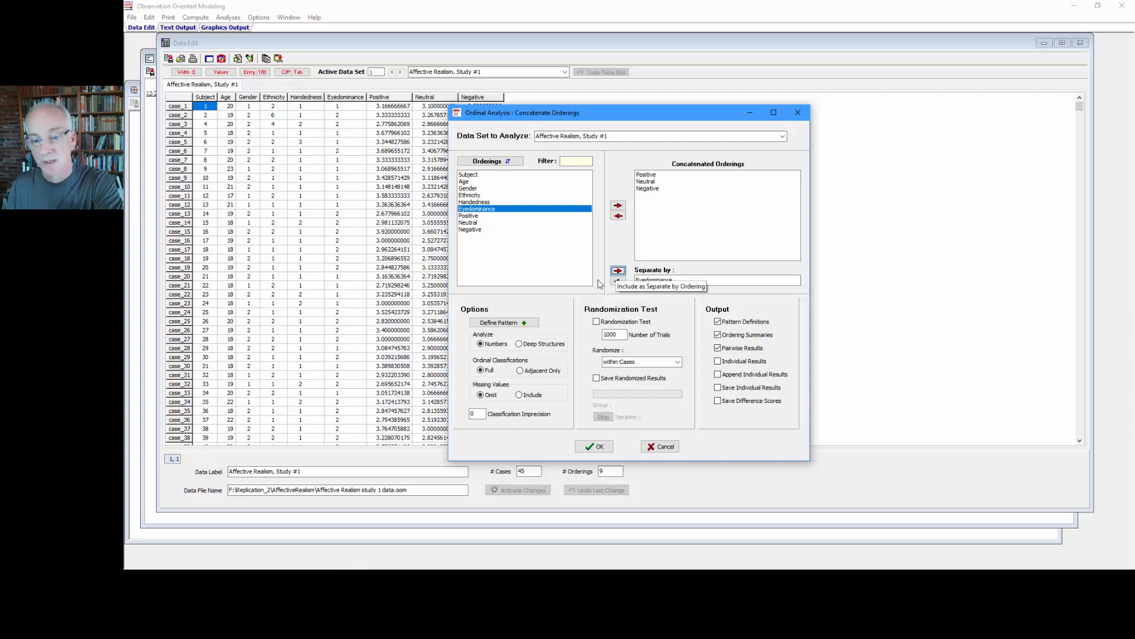
Step: Open the ordinal pattern definition and enlarge its image font size to 15
click(521, 327)
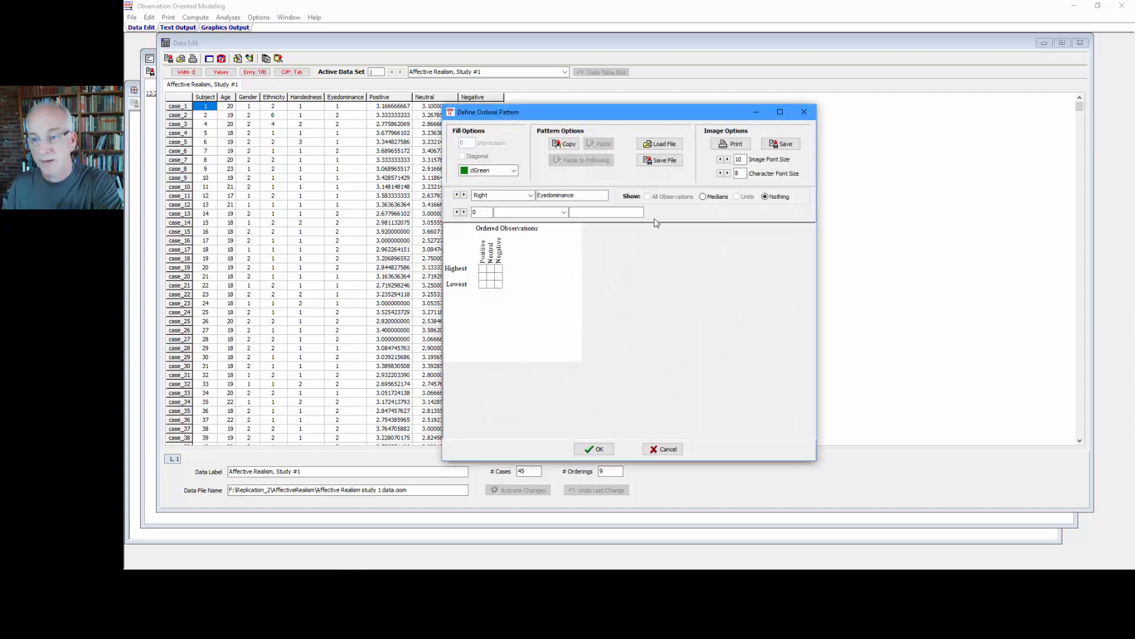
click(730, 162)
click(730, 161)
click(730, 162)
click(730, 161)
click(730, 162)
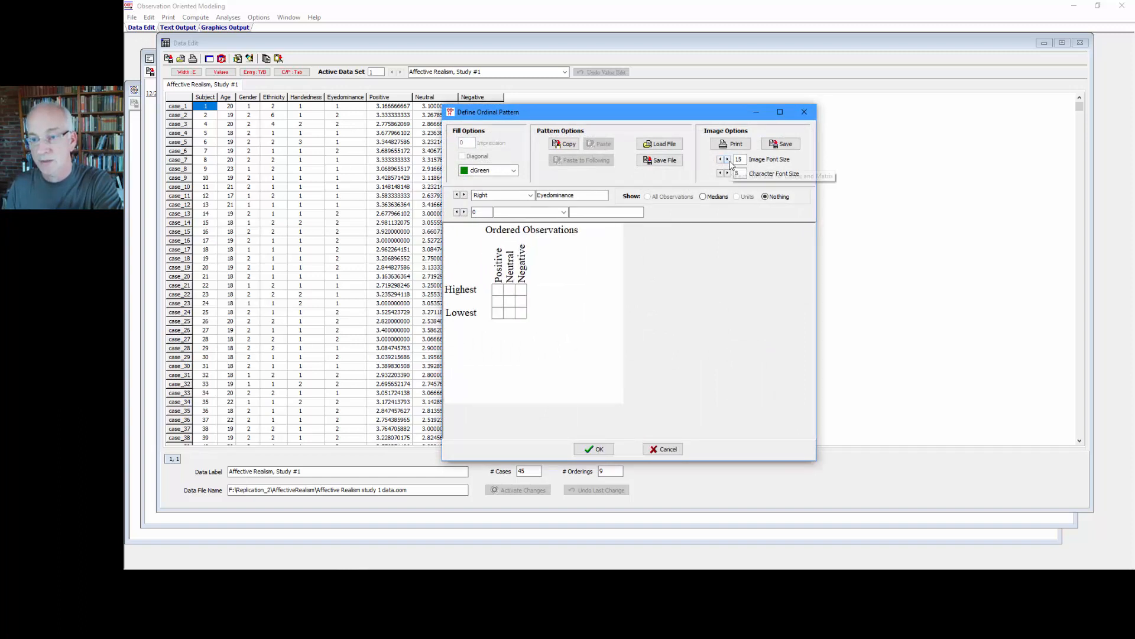
Step: Define the Right eyedominance pattern with Positive highest, Neutral in the middle and Negative lowest
click(499, 289)
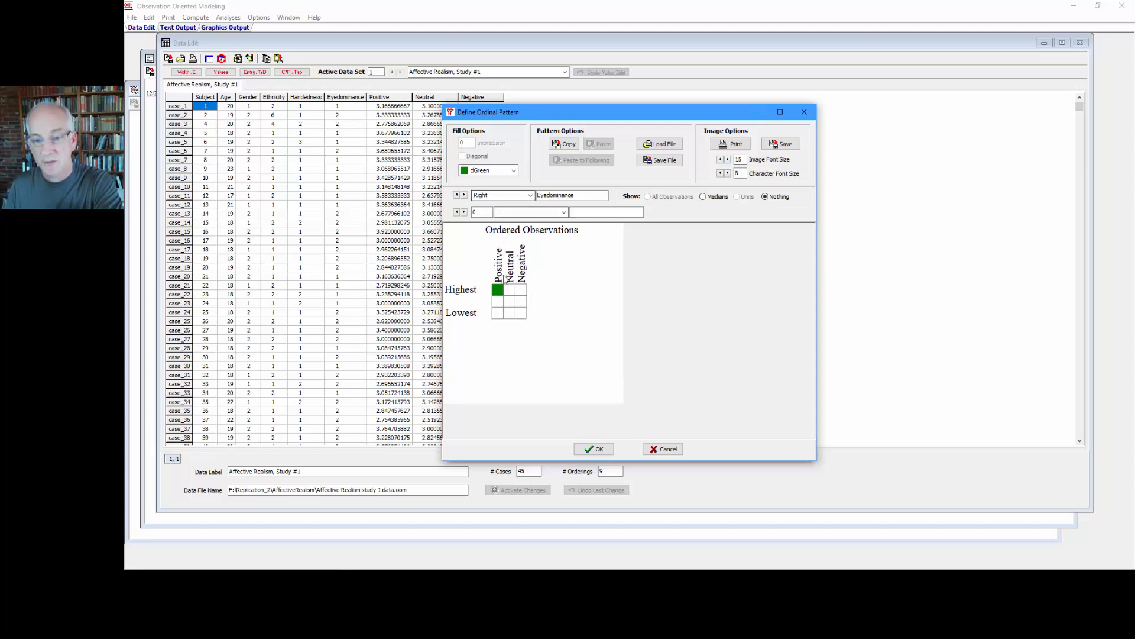
click(509, 301)
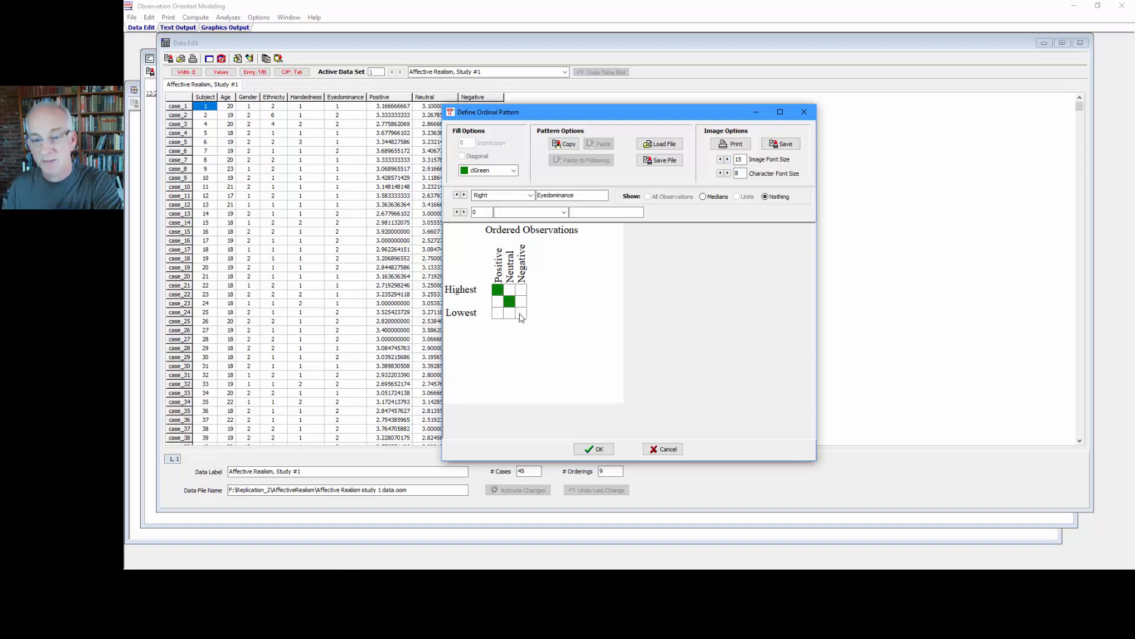
click(521, 316)
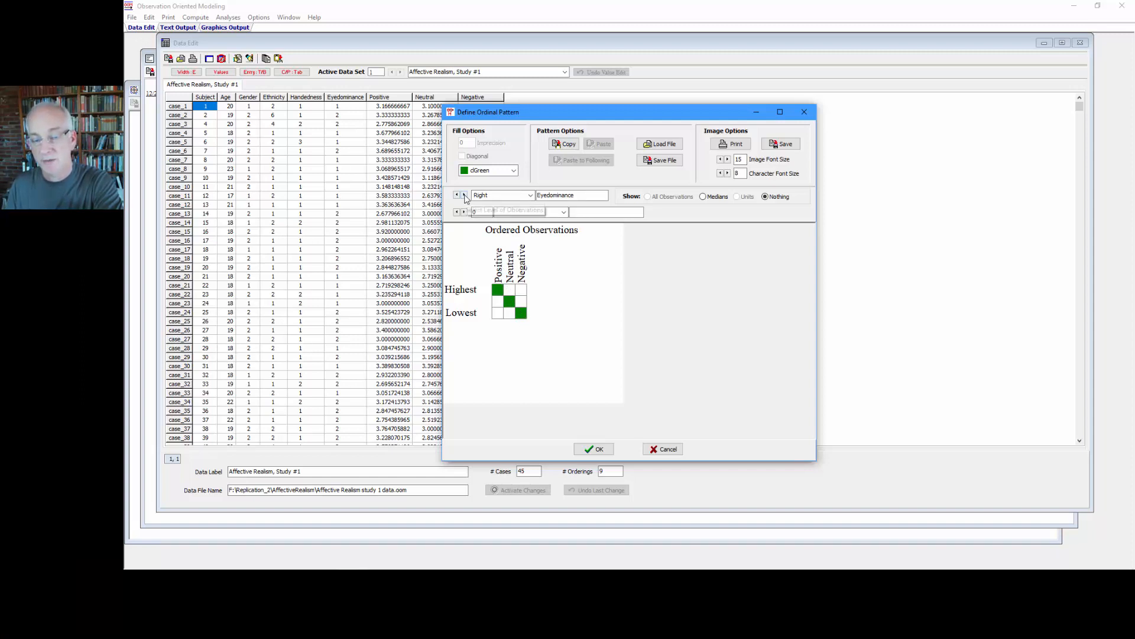
Step: Define the Left eyedominance pattern with Positive highest, Neutral in the middle and Negative lowest
click(464, 195)
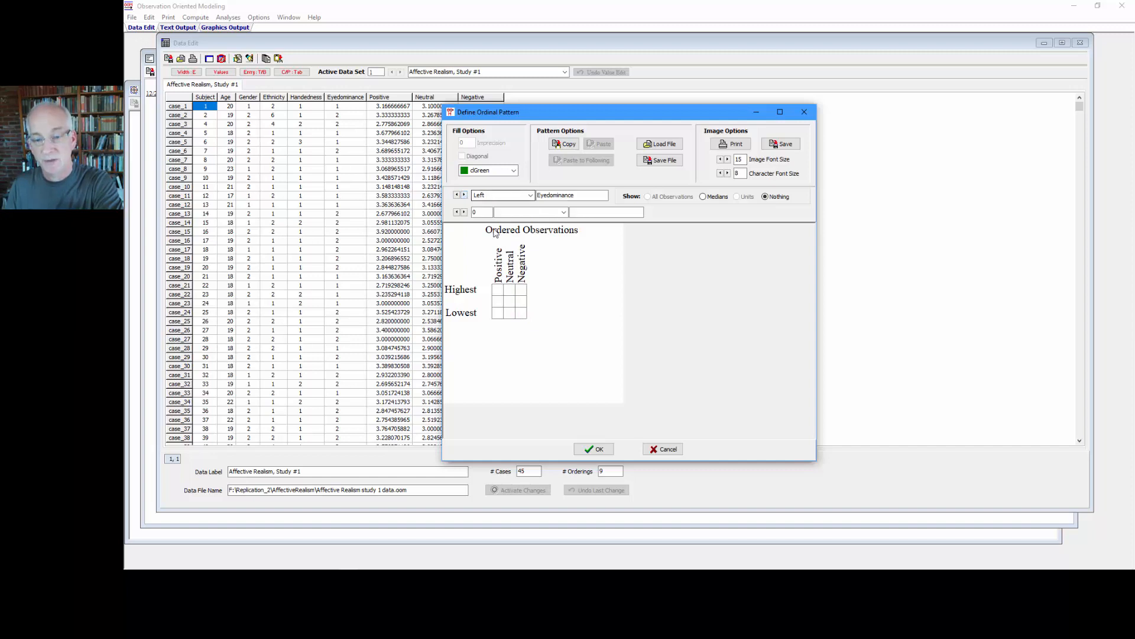
click(497, 290)
click(511, 302)
click(521, 313)
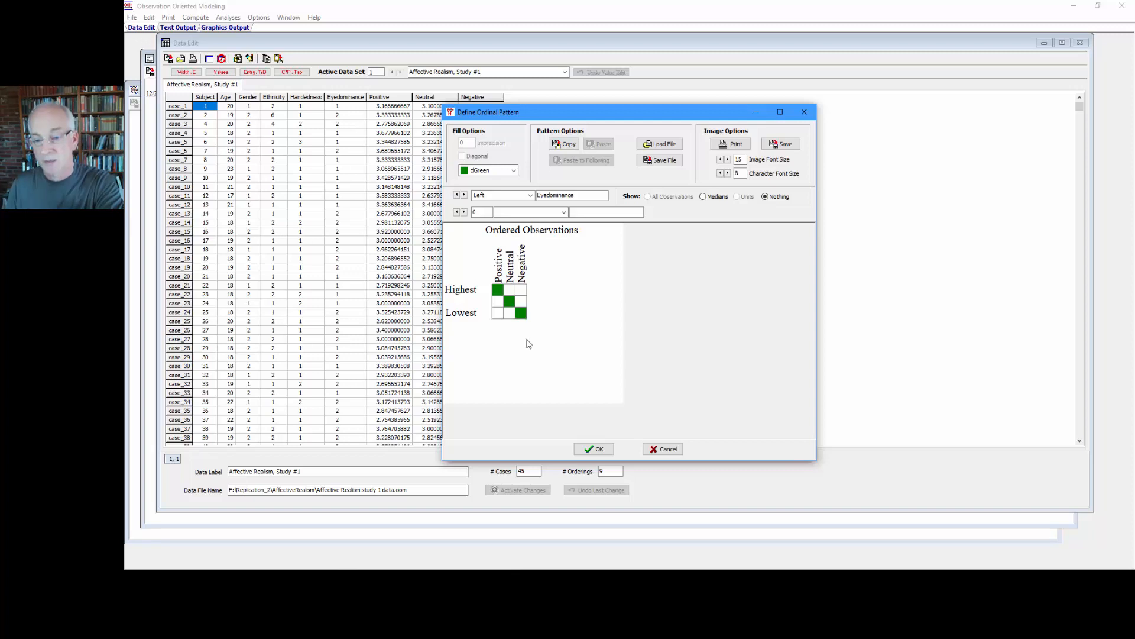
Step: Accept the patterns and run the analysis with a 1000-trial randomization test within cases, saving the randomized results
click(589, 449)
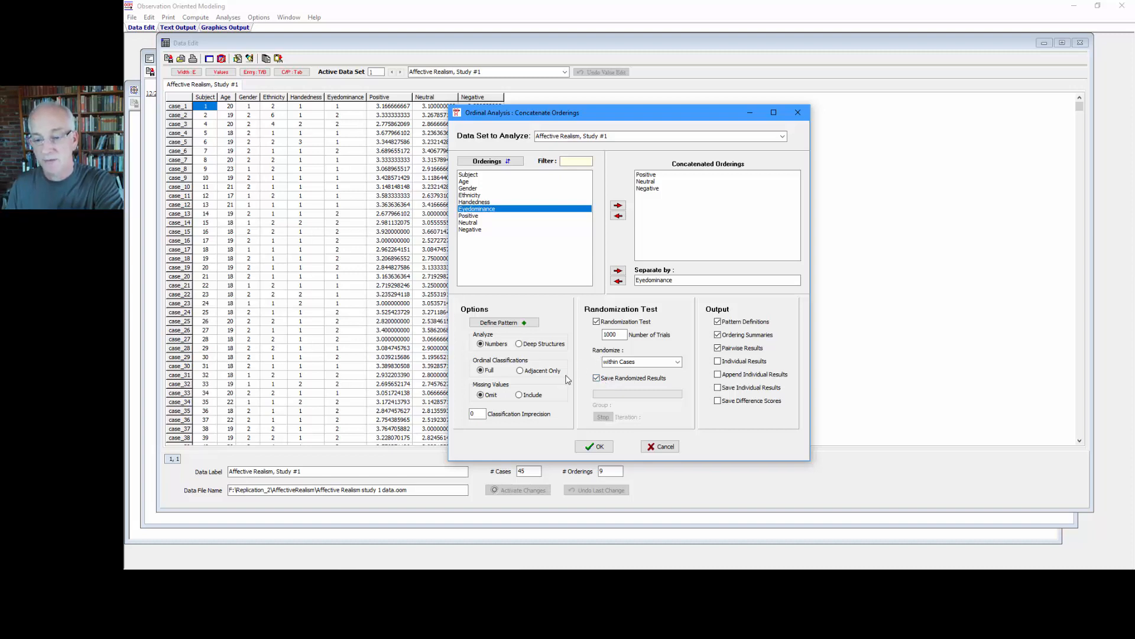
click(593, 447)
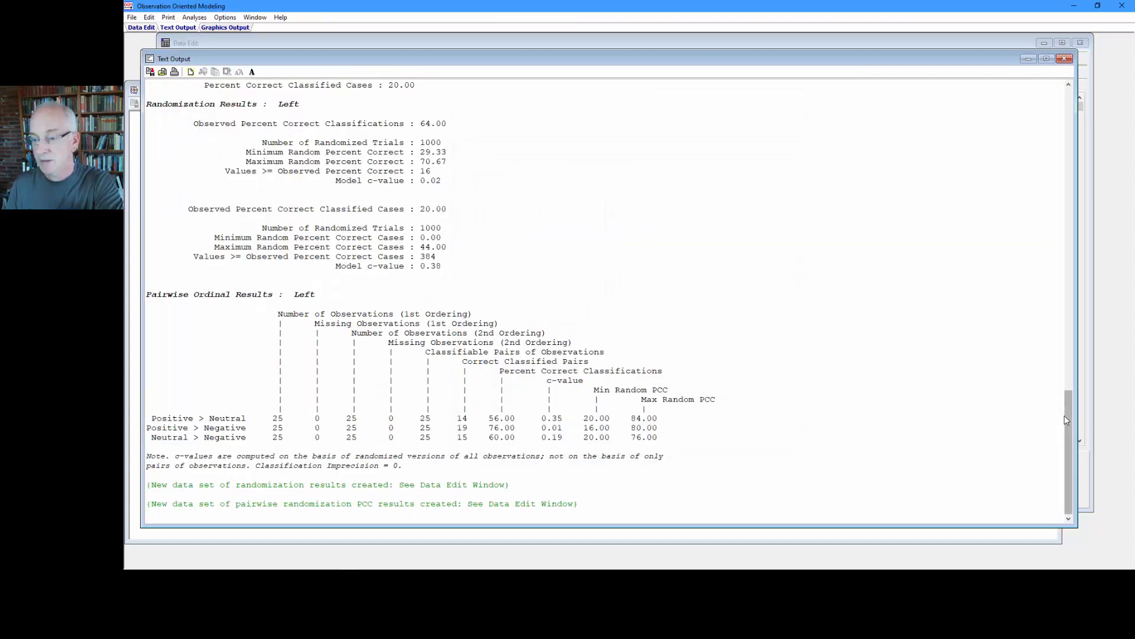
Step: Compare the number of cases and percent correct classified cases for the Right and Left groups in the text output
drag(1067, 416, 965, 191)
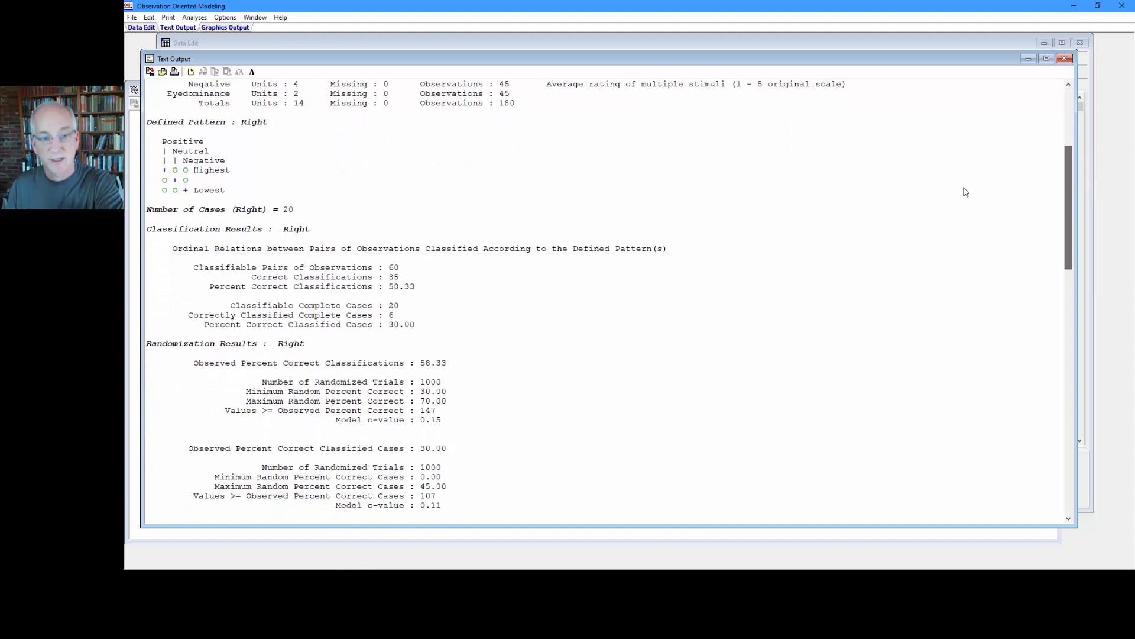
drag(296, 210, 246, 214)
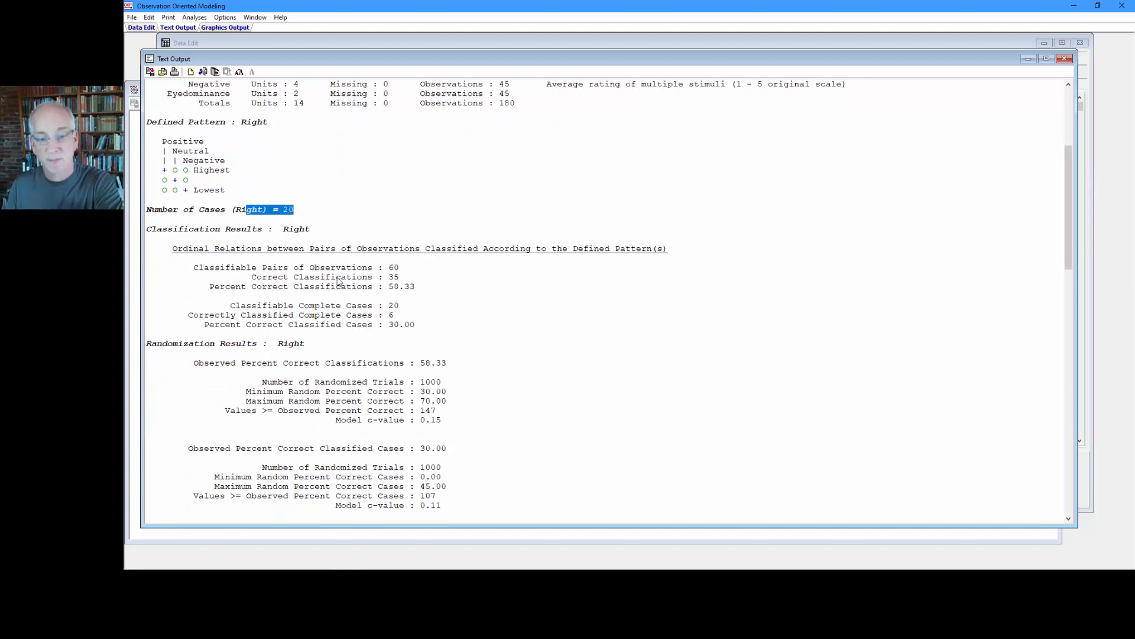
drag(421, 326, 389, 327)
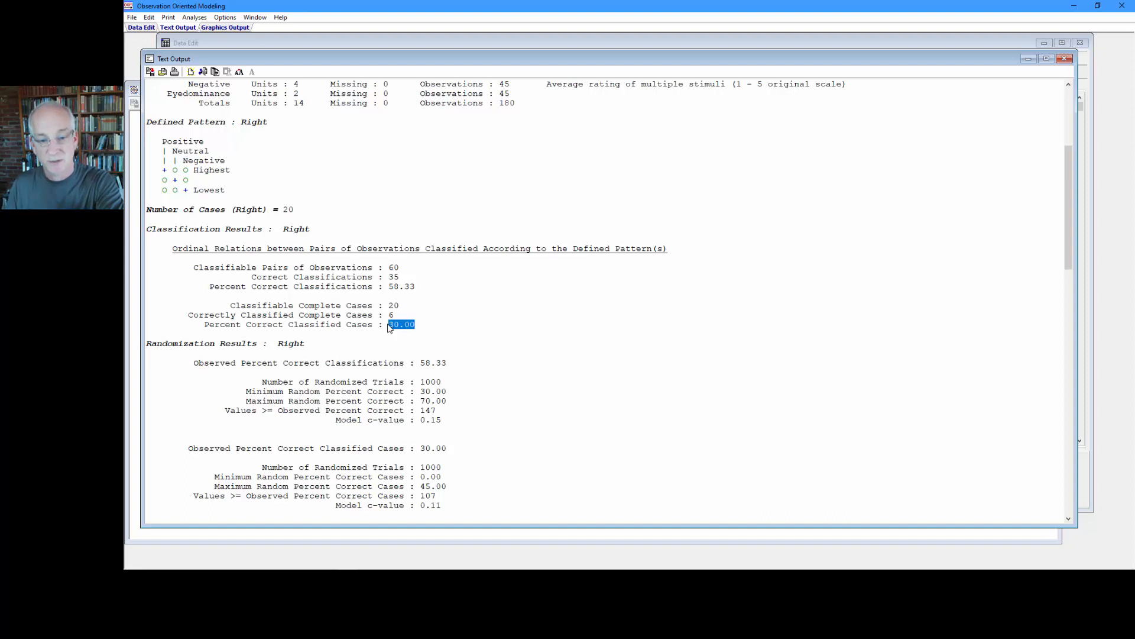
drag(402, 306, 300, 301)
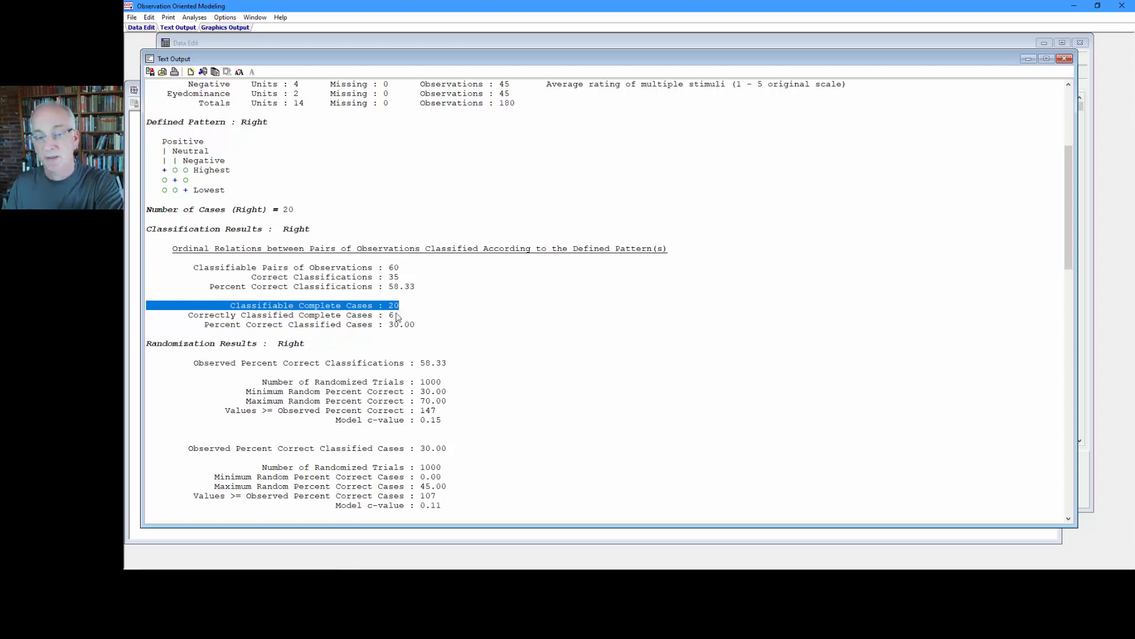
drag(415, 325, 390, 328)
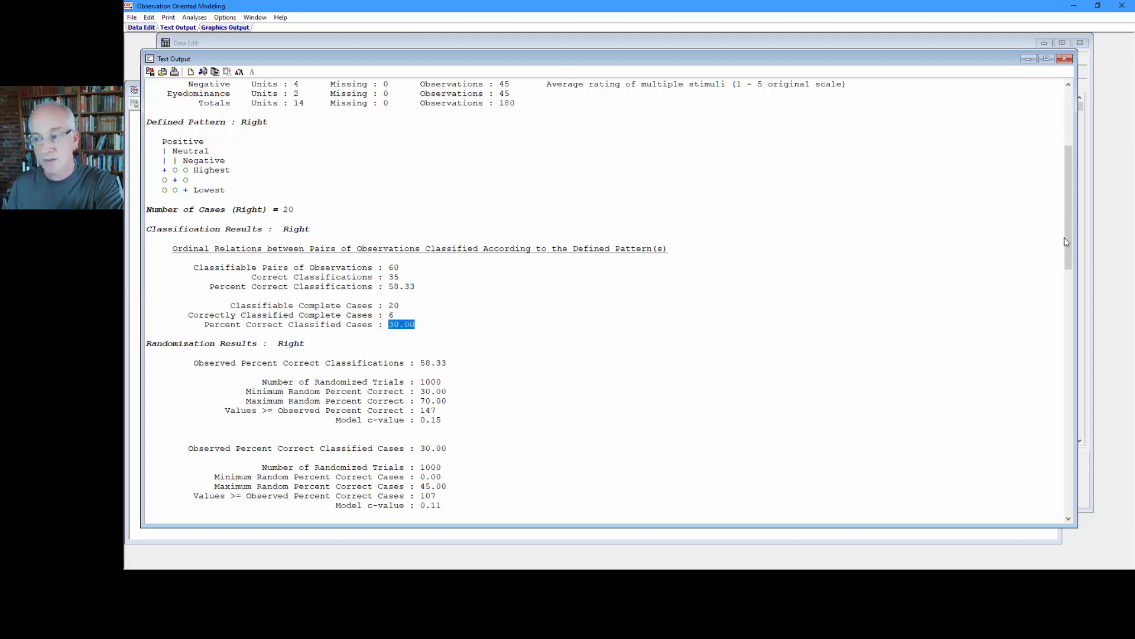
drag(1066, 242, 1033, 421)
drag(289, 232, 278, 234)
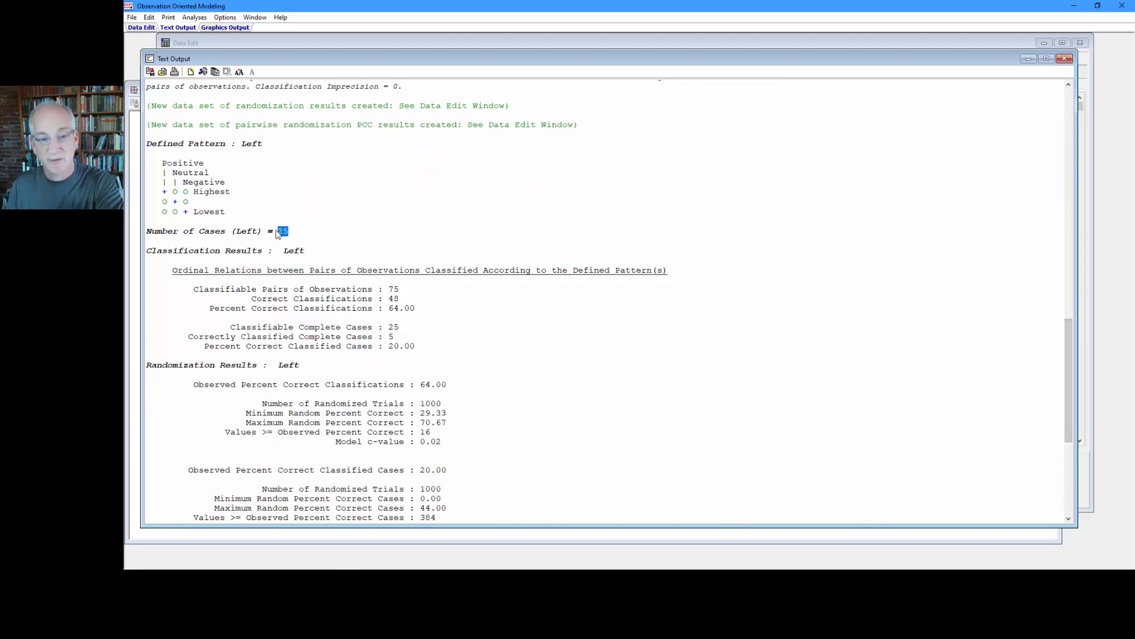
mouse_move(404, 339)
mouse_down()
mouse_move(388, 326)
mouse_move(403, 346)
mouse_move(388, 347)
mouse_up()
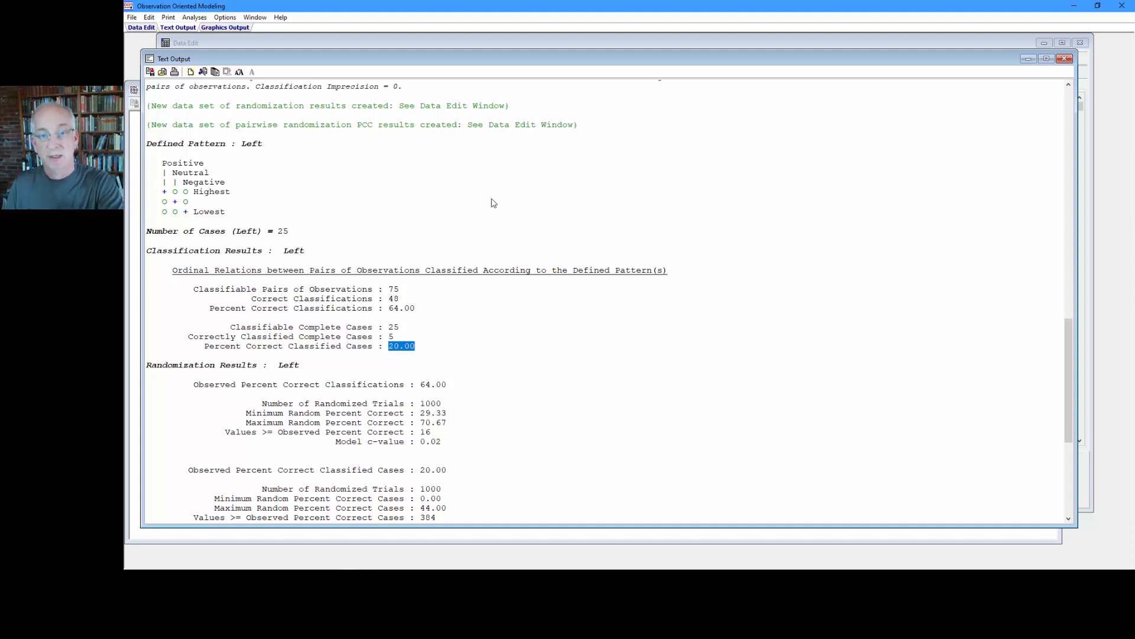
Step: Examine the percent correct classifications and percent correct classified cases in the Right group's ordinal randomization results data set
click(411, 43)
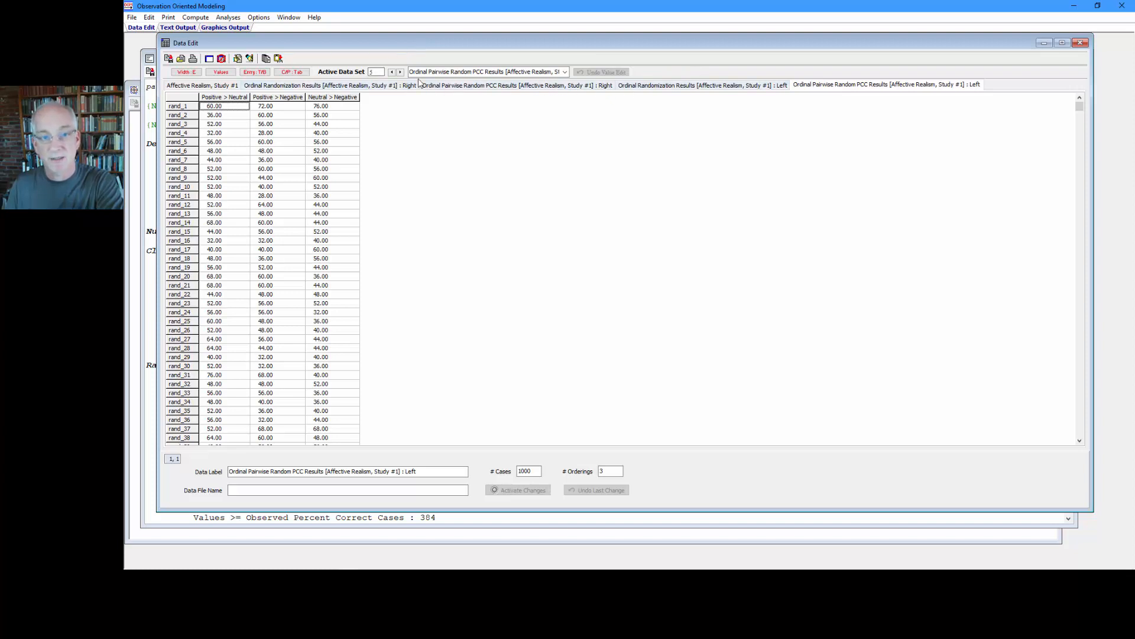
click(328, 87)
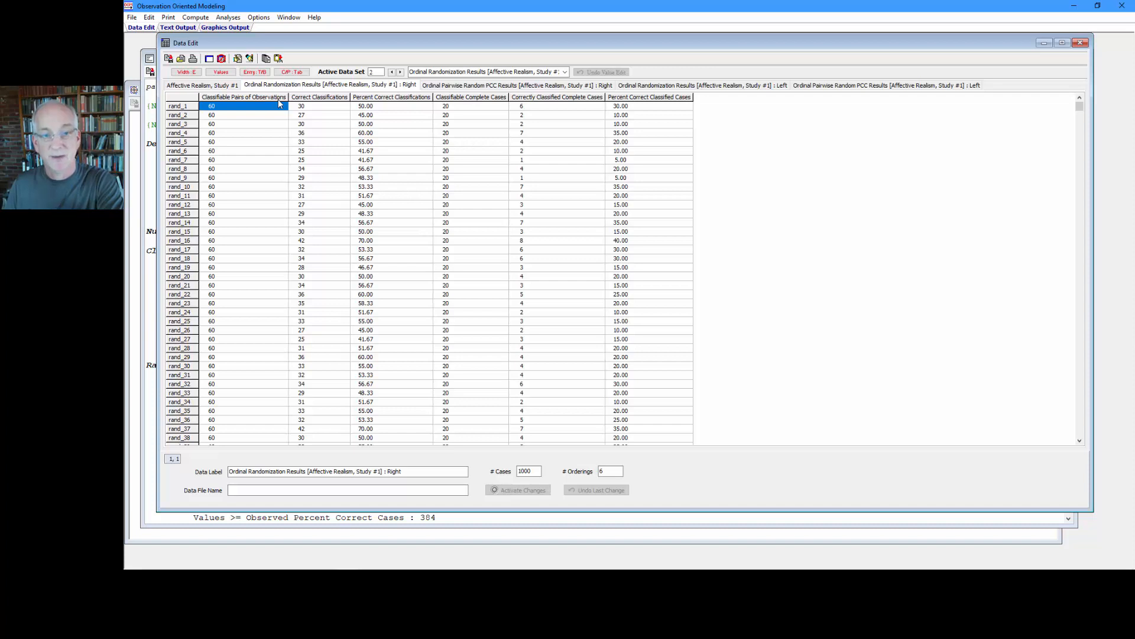
drag(381, 107, 390, 161)
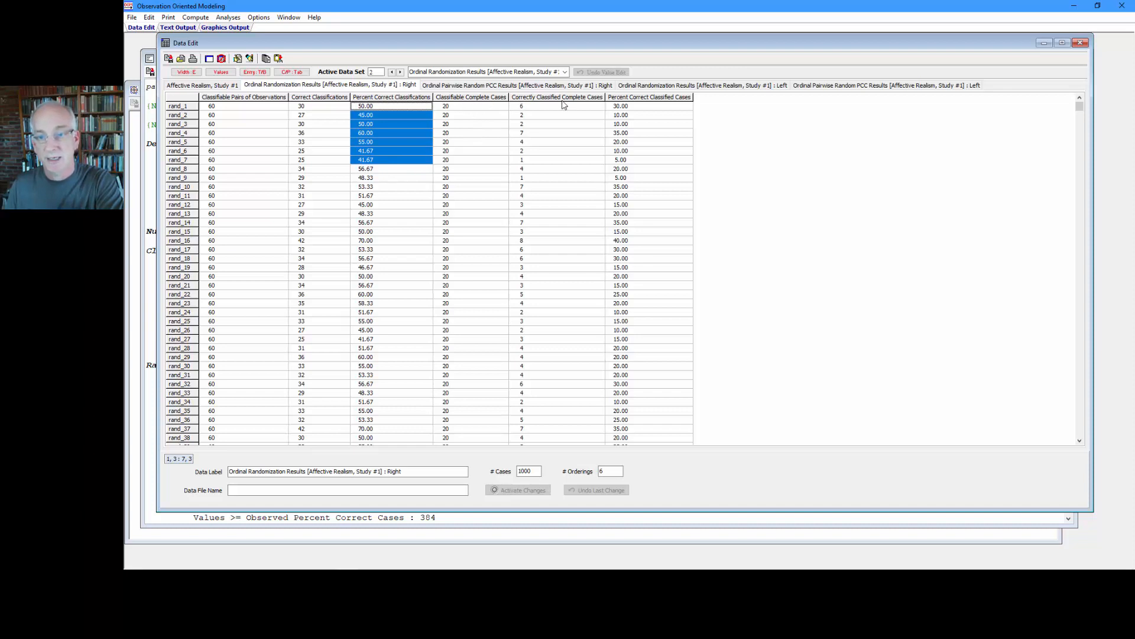
drag(632, 107, 633, 201)
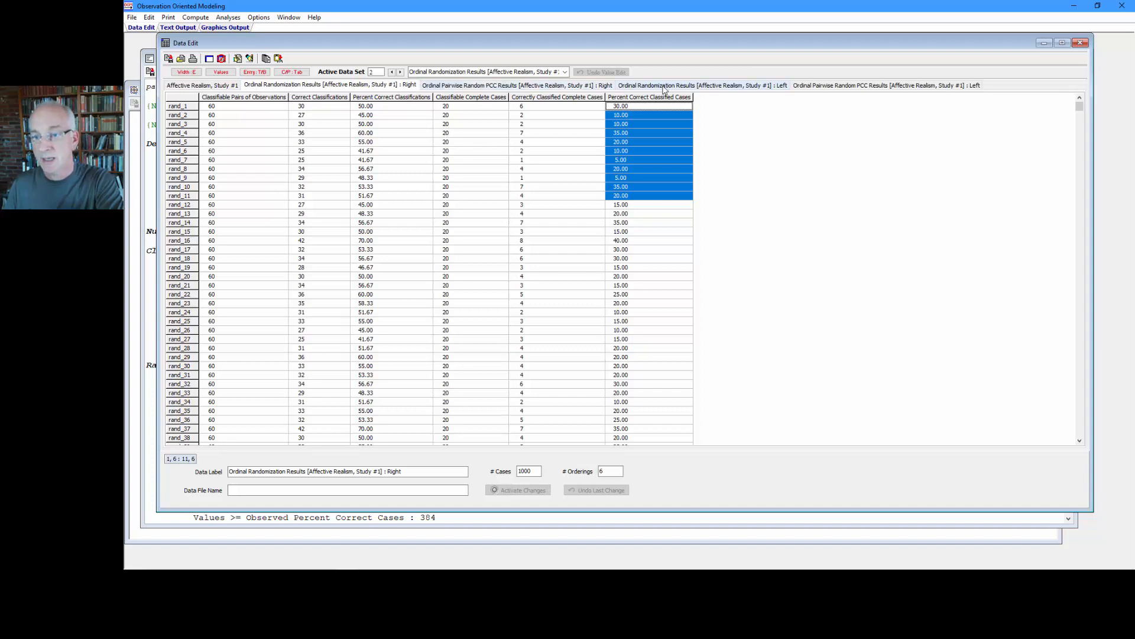
Step: In the Left group's ordinal randomization results, rename the Percent Correct Classified Cases ordering as PCC_Comp_L
click(684, 86)
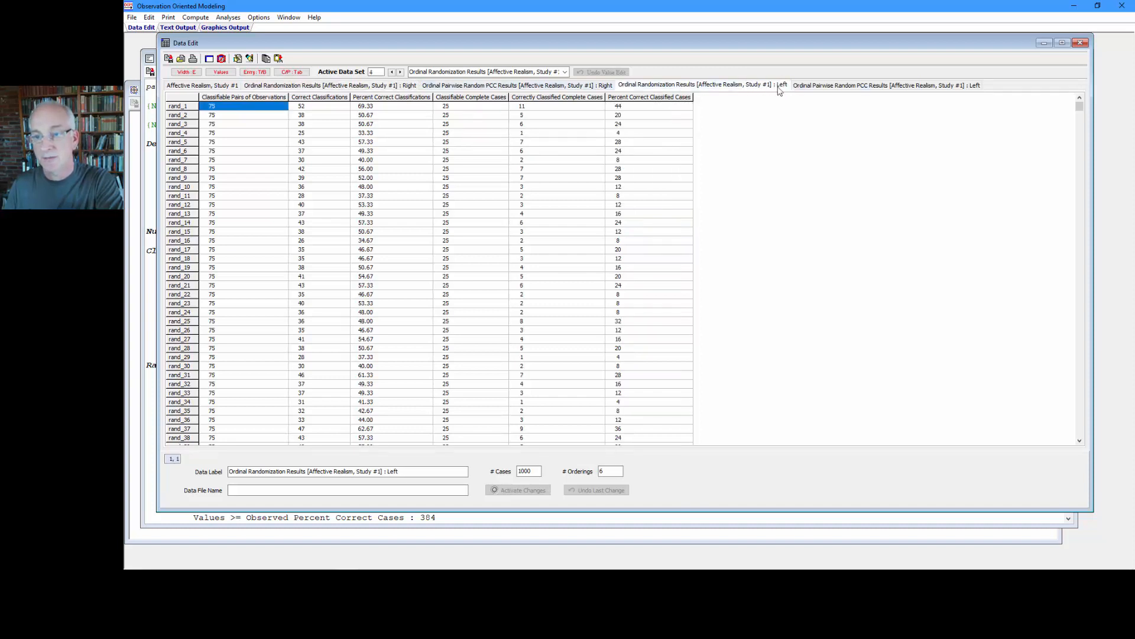
drag(655, 107, 654, 183)
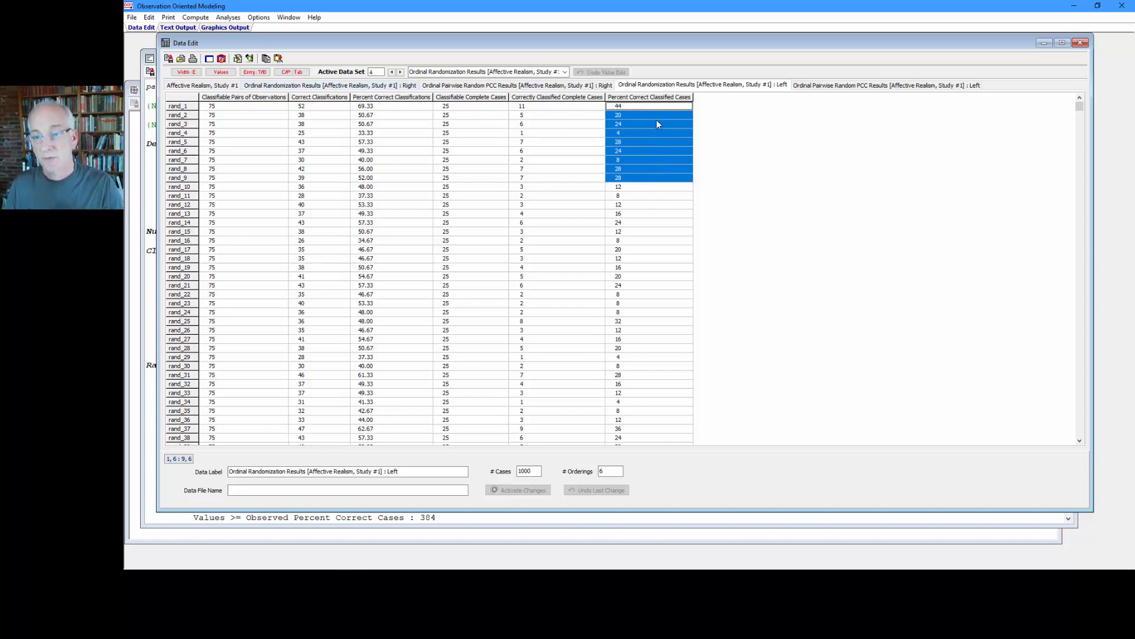
click(237, 59)
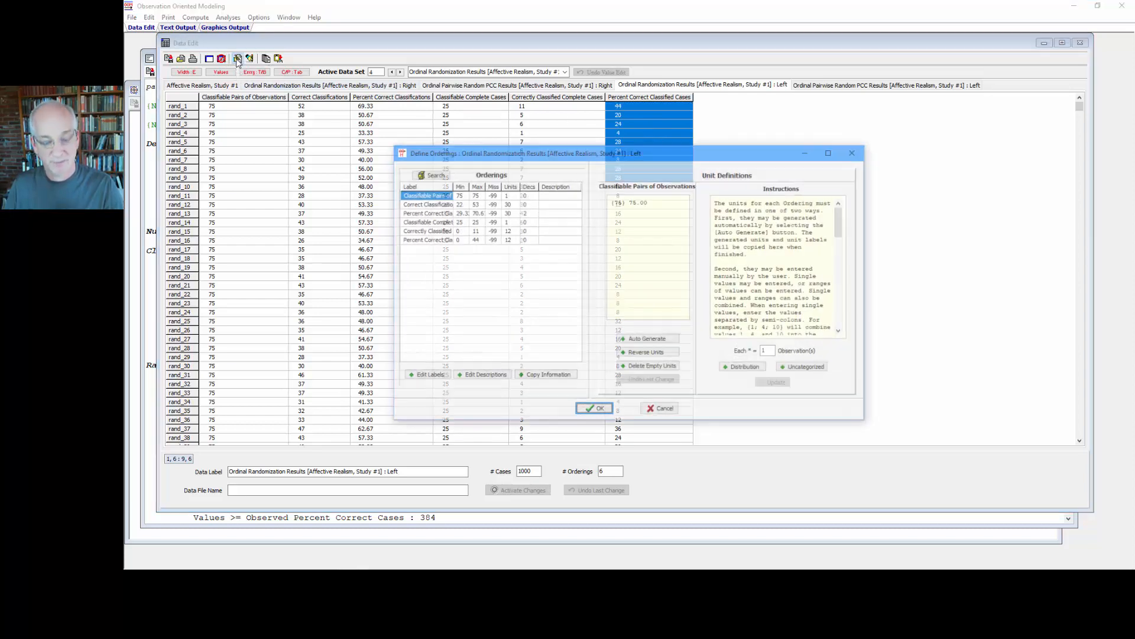
click(446, 240)
text(PCC_Comp)
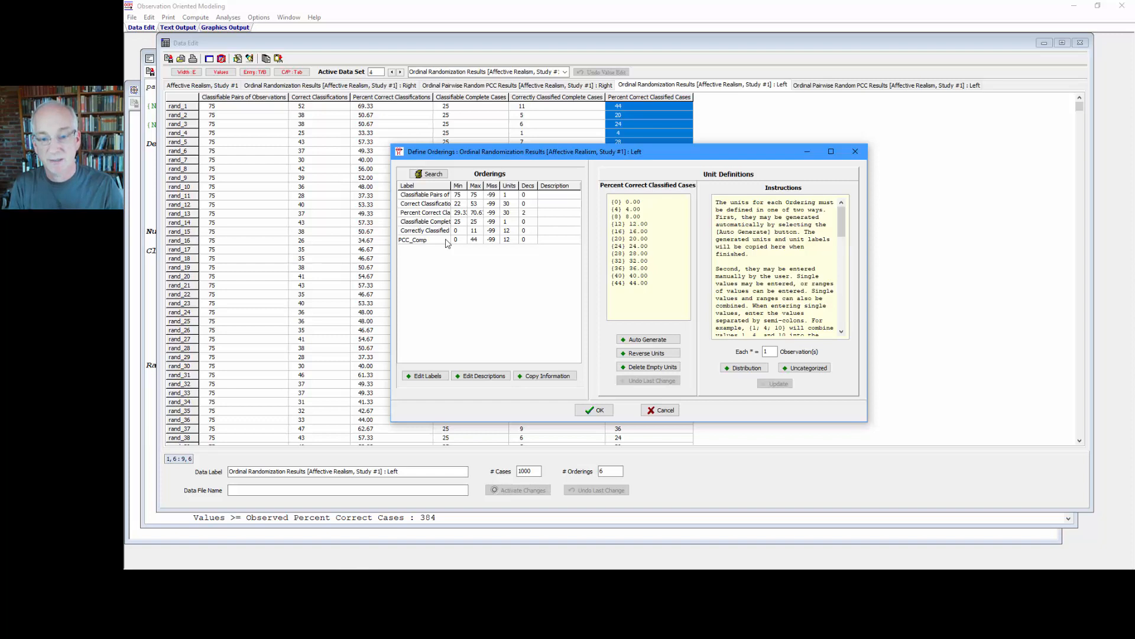
text(_L)
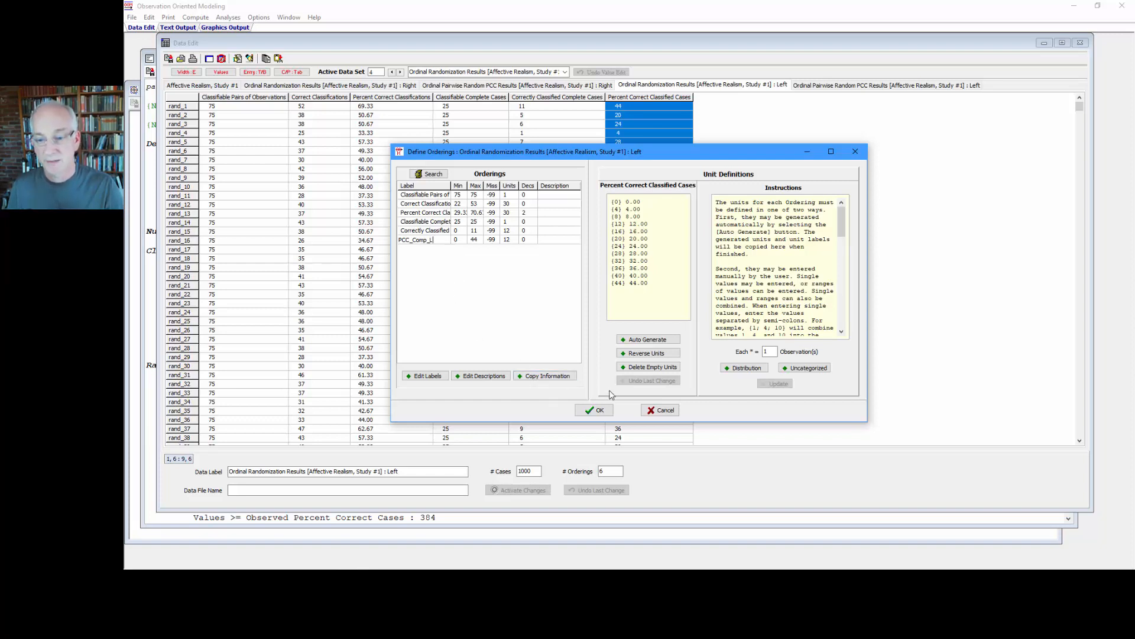
click(591, 409)
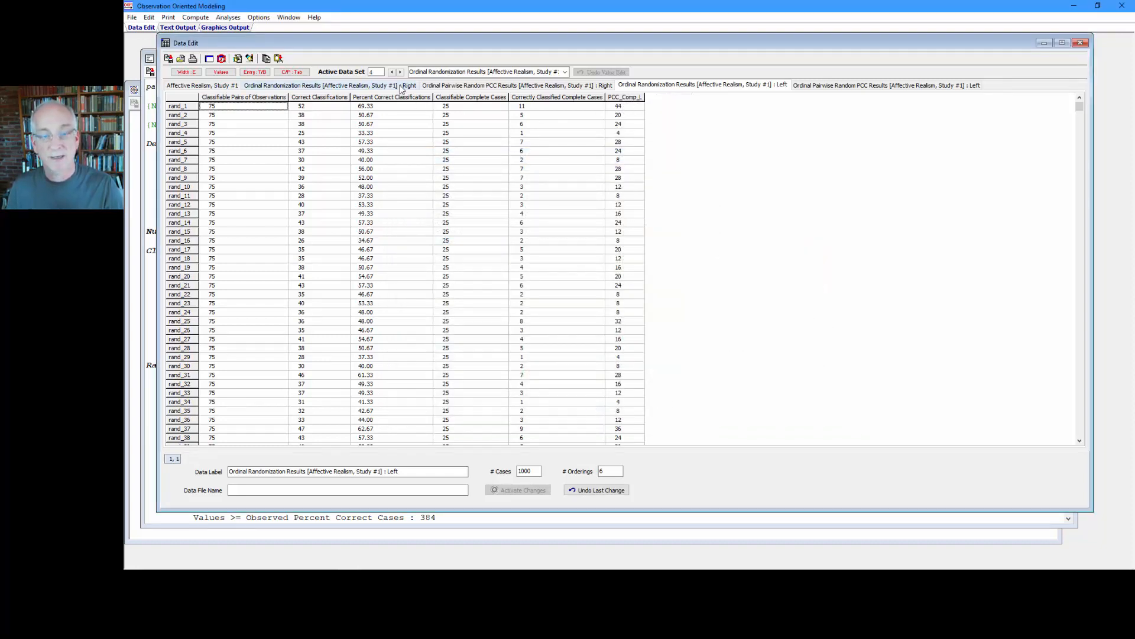
Step: Copy the PCC_Comp_L ordering from the Left group's ordinal randomization results into the open Right group's ordinal randomization results data set
click(150, 17)
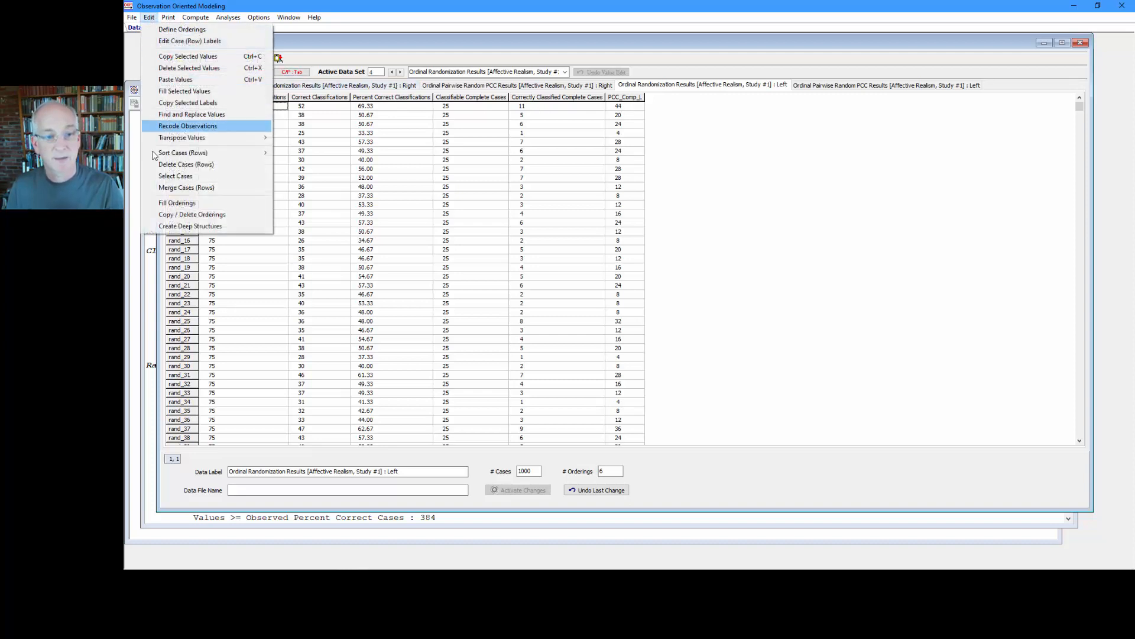
click(173, 216)
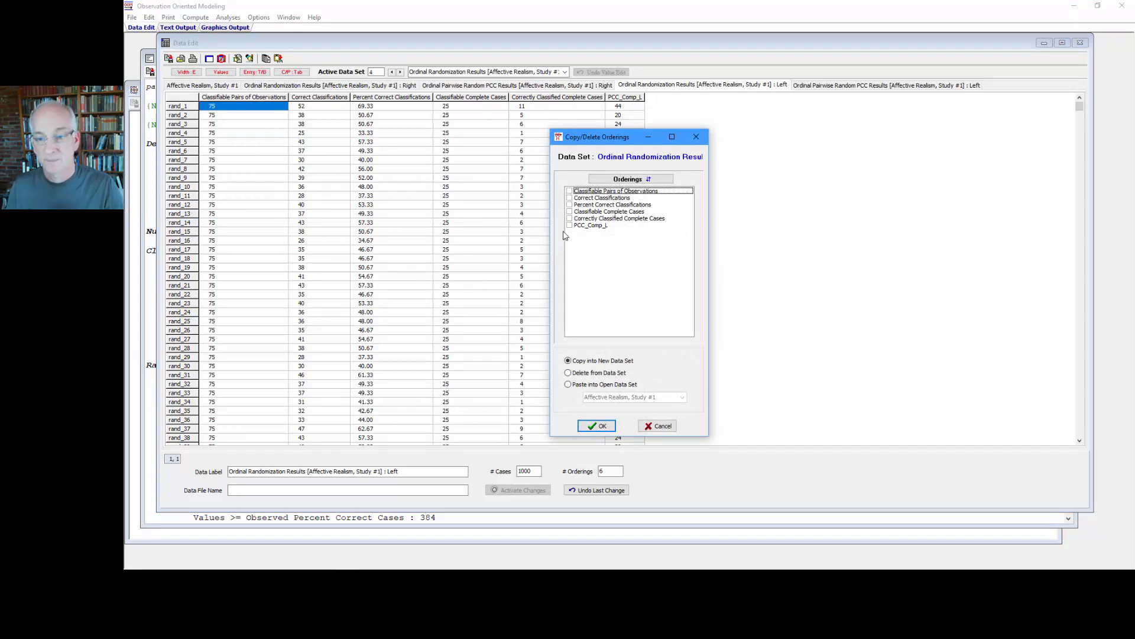
click(569, 226)
click(569, 226)
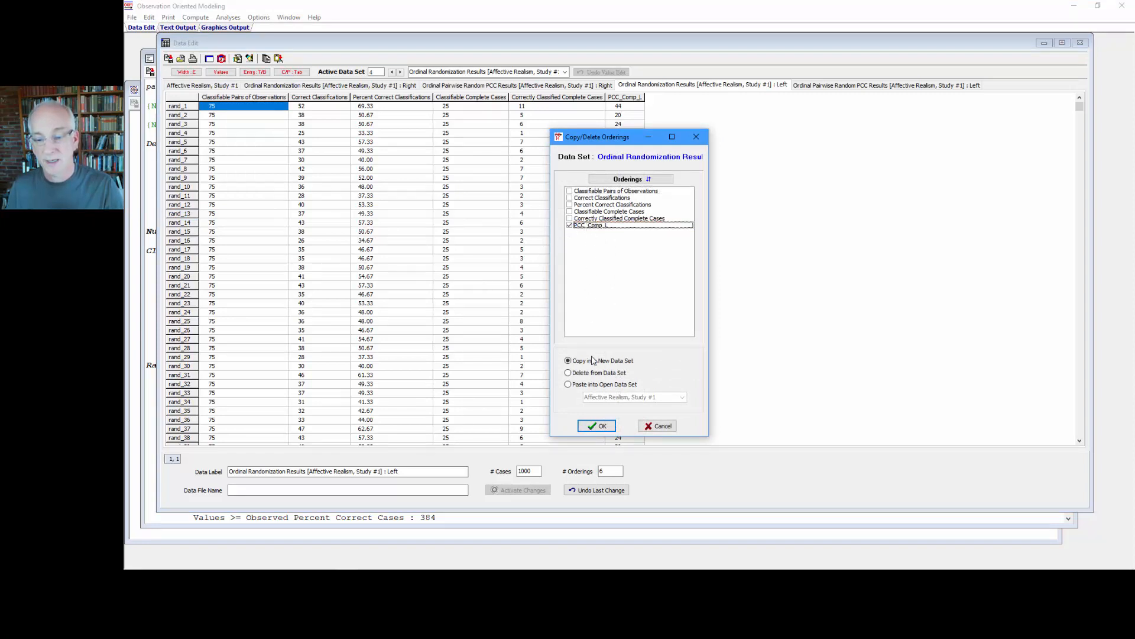
click(592, 384)
click(674, 398)
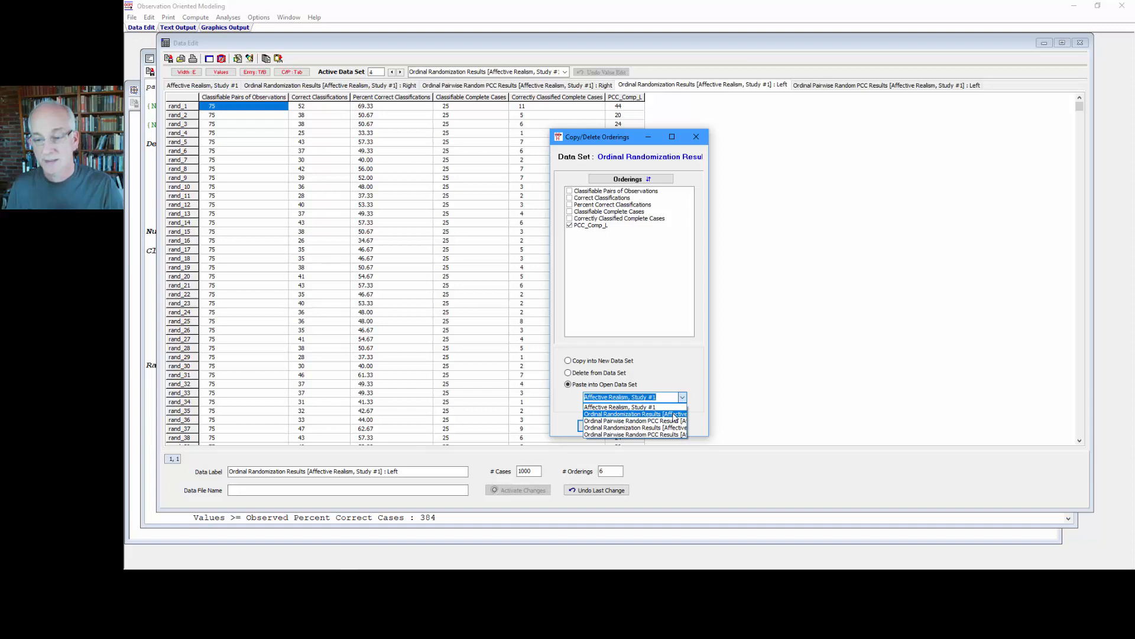
click(691, 370)
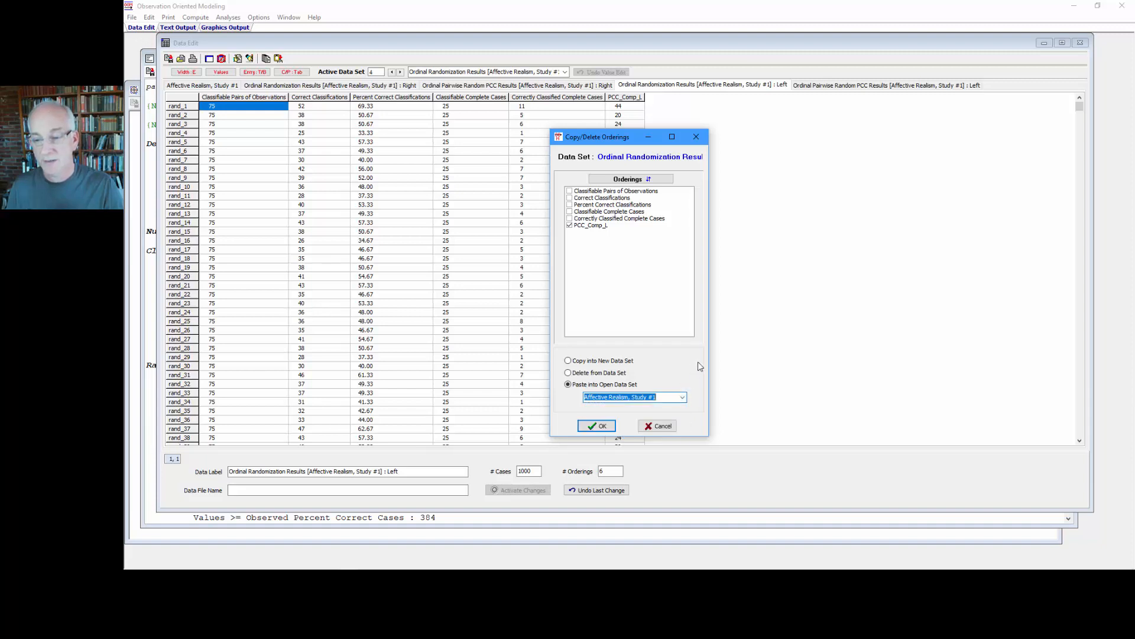
drag(709, 360, 952, 355)
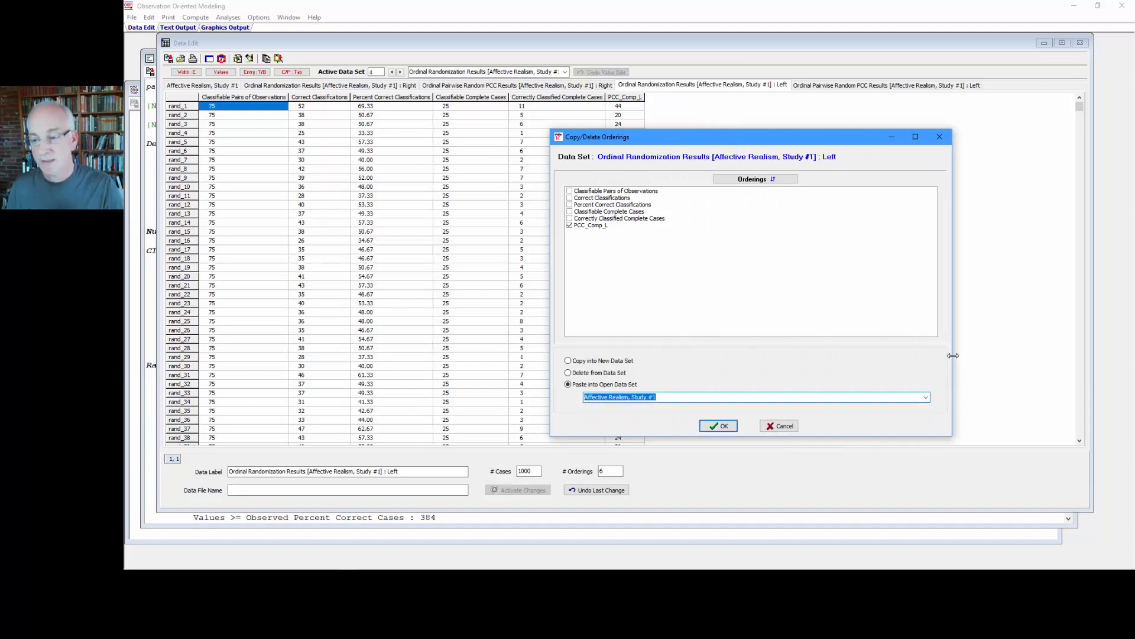
click(926, 397)
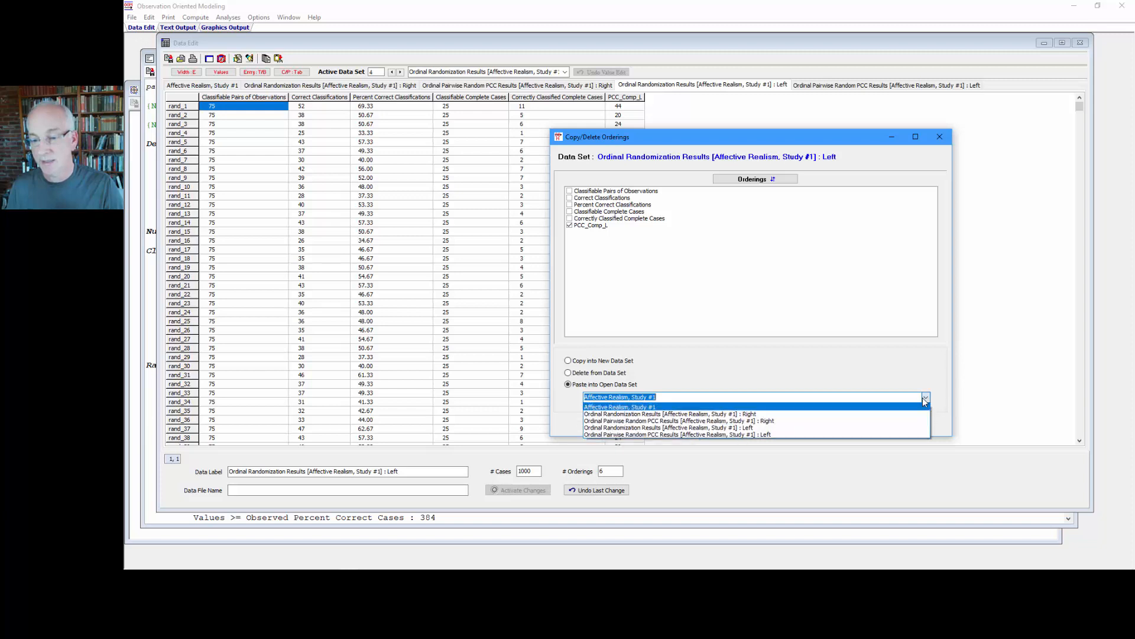
click(768, 414)
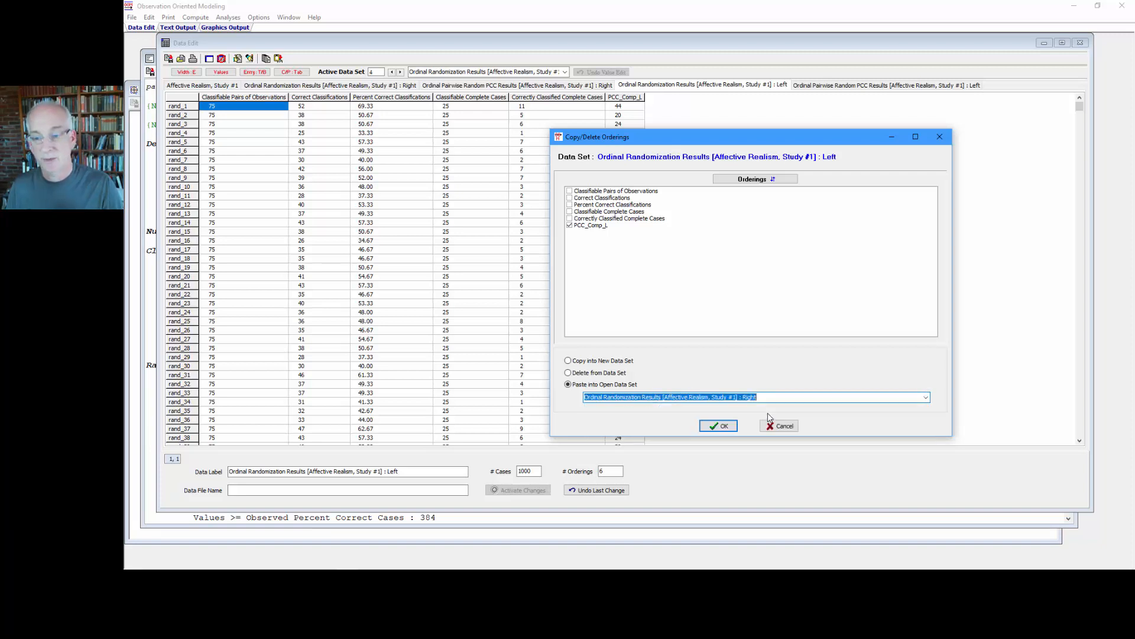
click(717, 426)
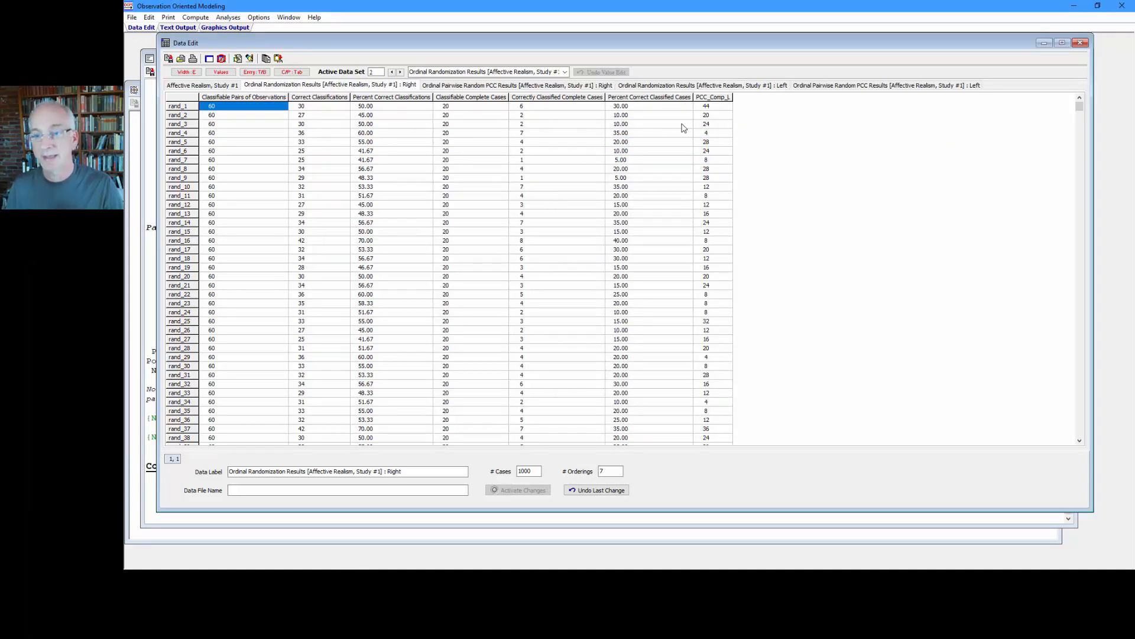
drag(706, 106, 712, 235)
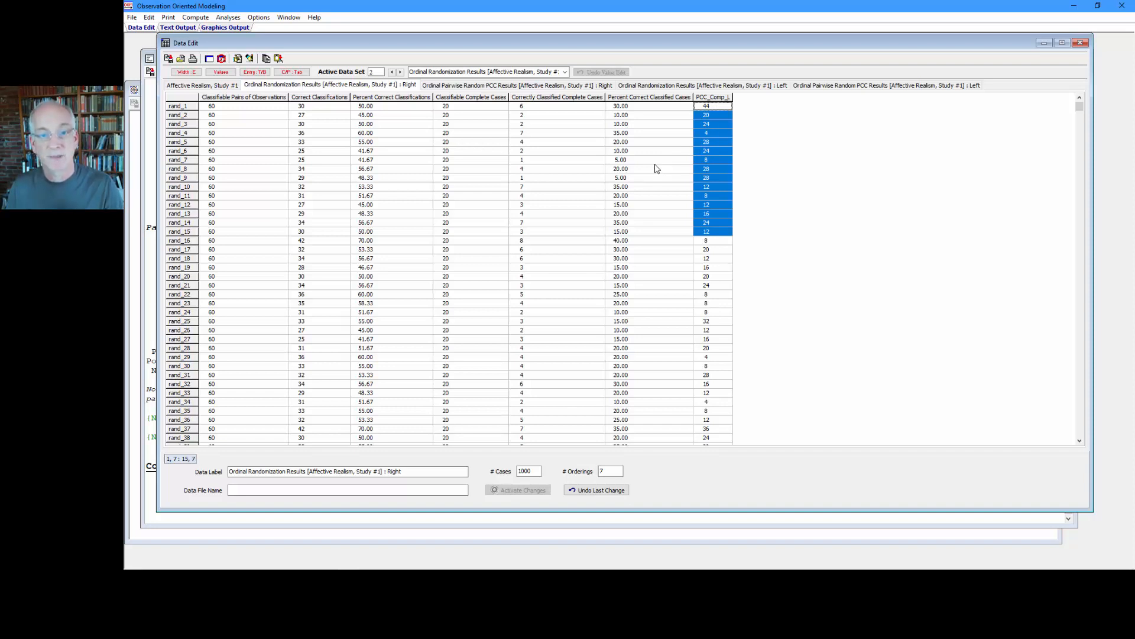
Step: In the Right group's ordinal randomization results, rename the Percent Correct Classified Cases ordering as PCC_Comp_R
click(239, 59)
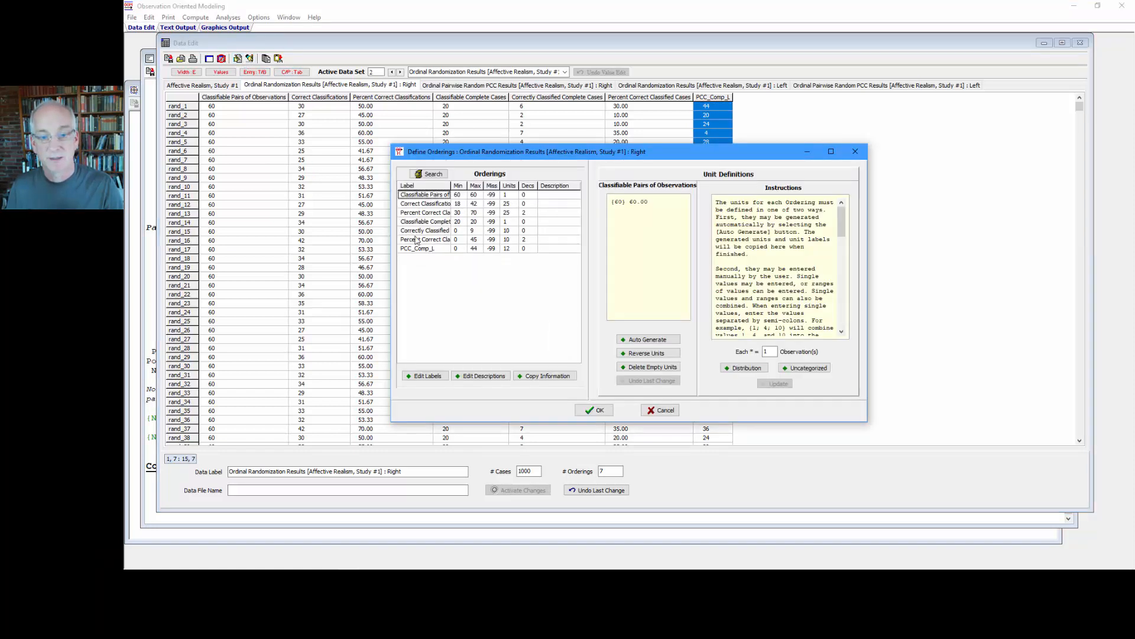
click(420, 241)
click(420, 241)
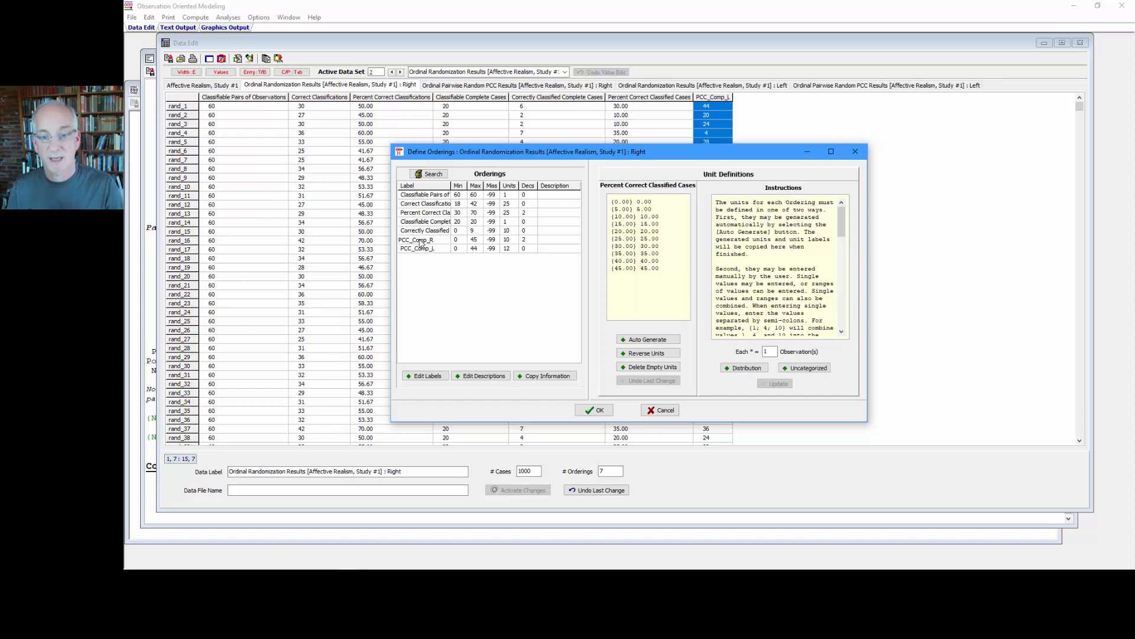
click(541, 240)
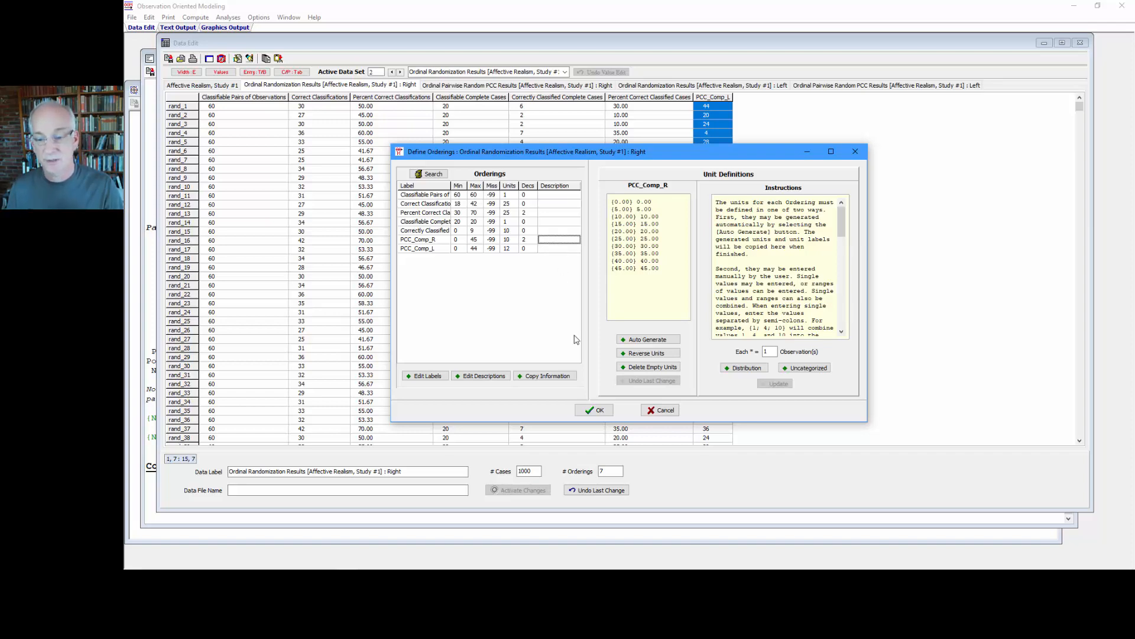
click(589, 409)
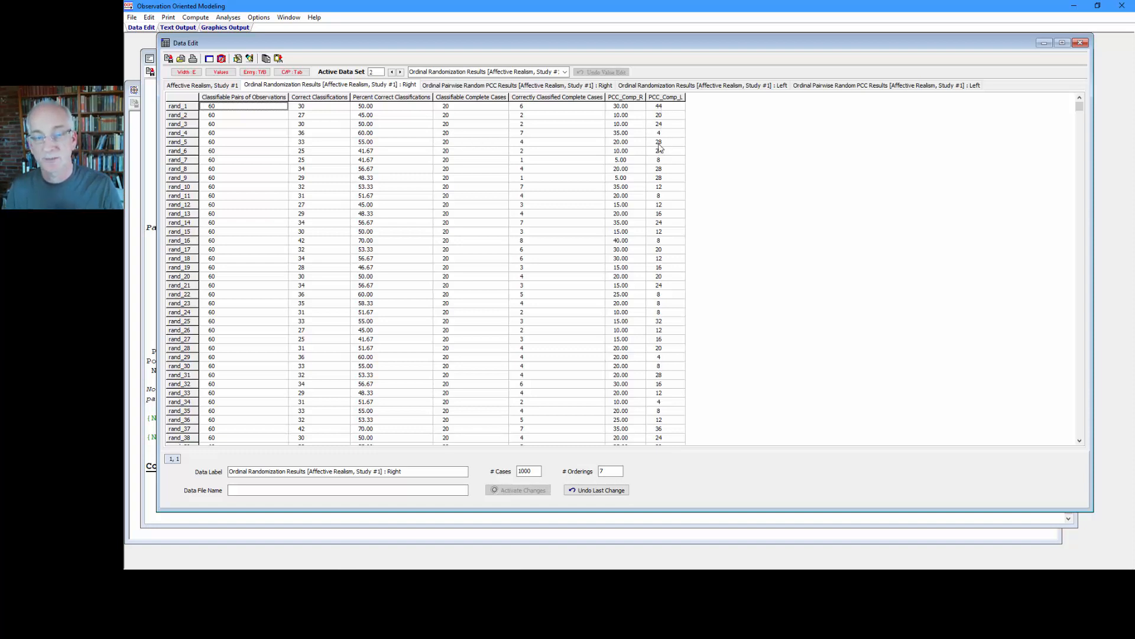
Step: Set the PCC_Comp_L ordering in the Right group's results to 2 decimals
click(238, 59)
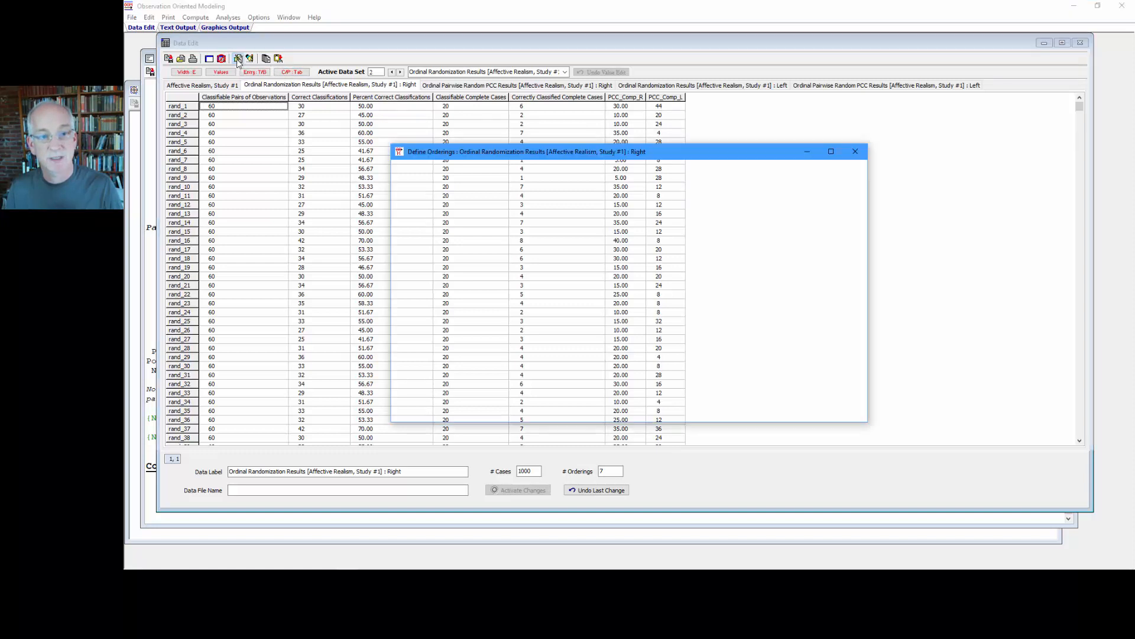
click(523, 249)
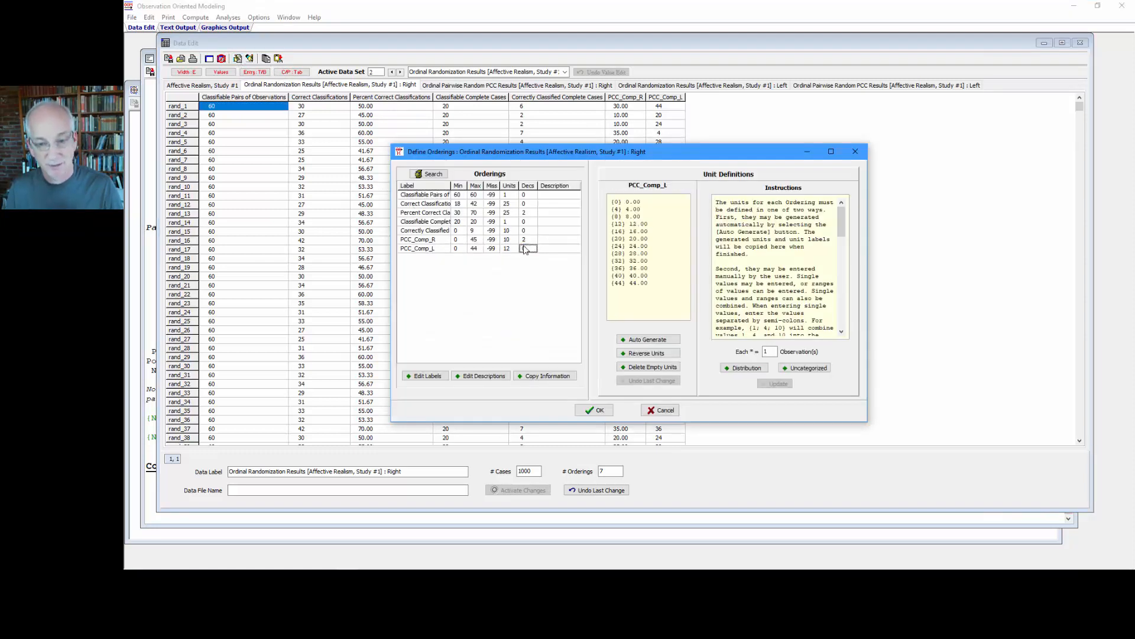
text(2)
click(594, 410)
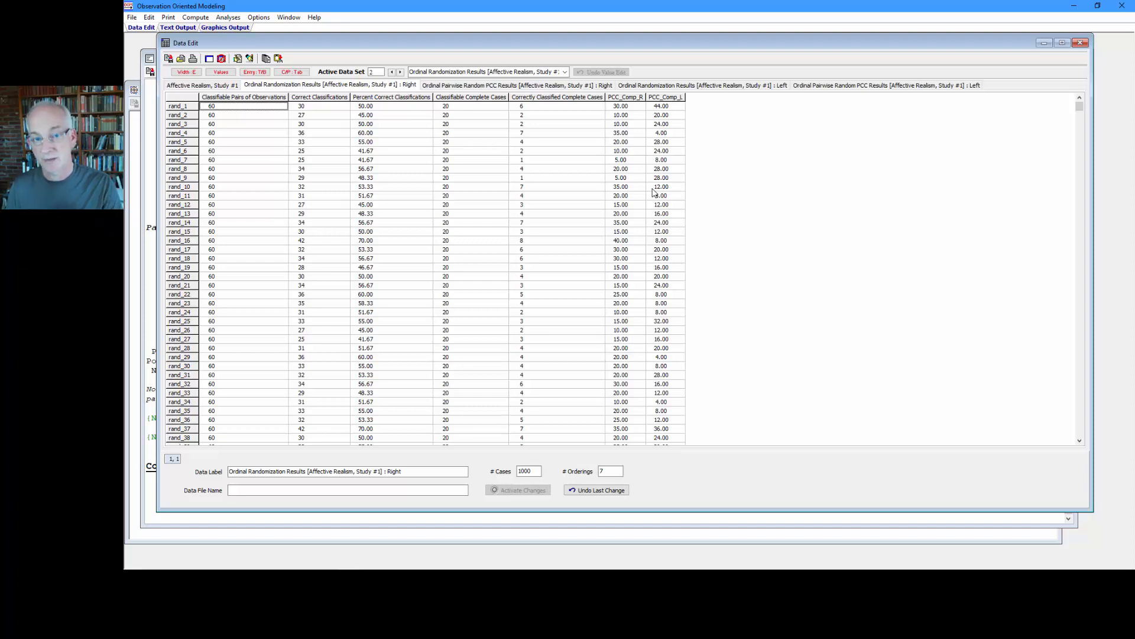
Step: Compute a new ordering as PCC_Comp_R minus PCC_Comp_L, labelled PCC_Diff(R - L)
click(196, 17)
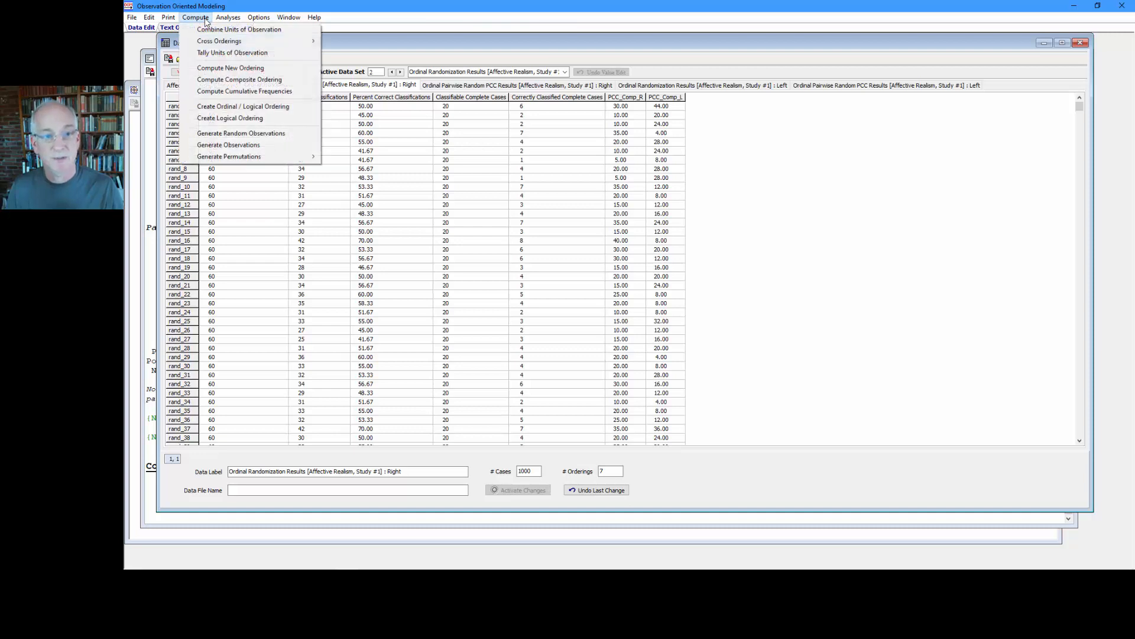
click(230, 67)
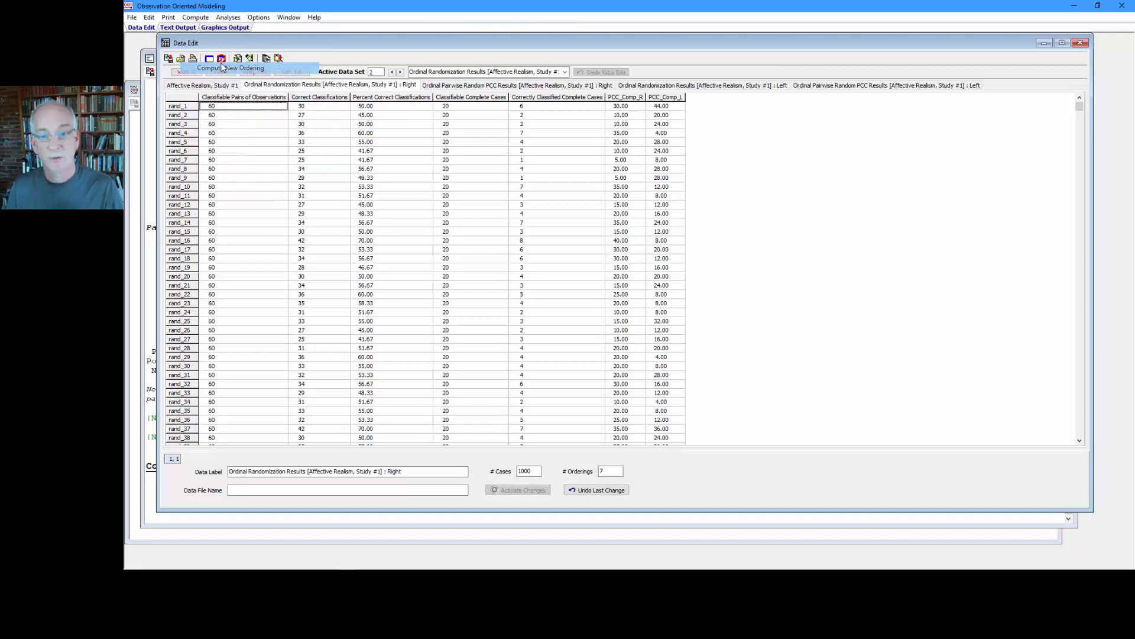
click(470, 279)
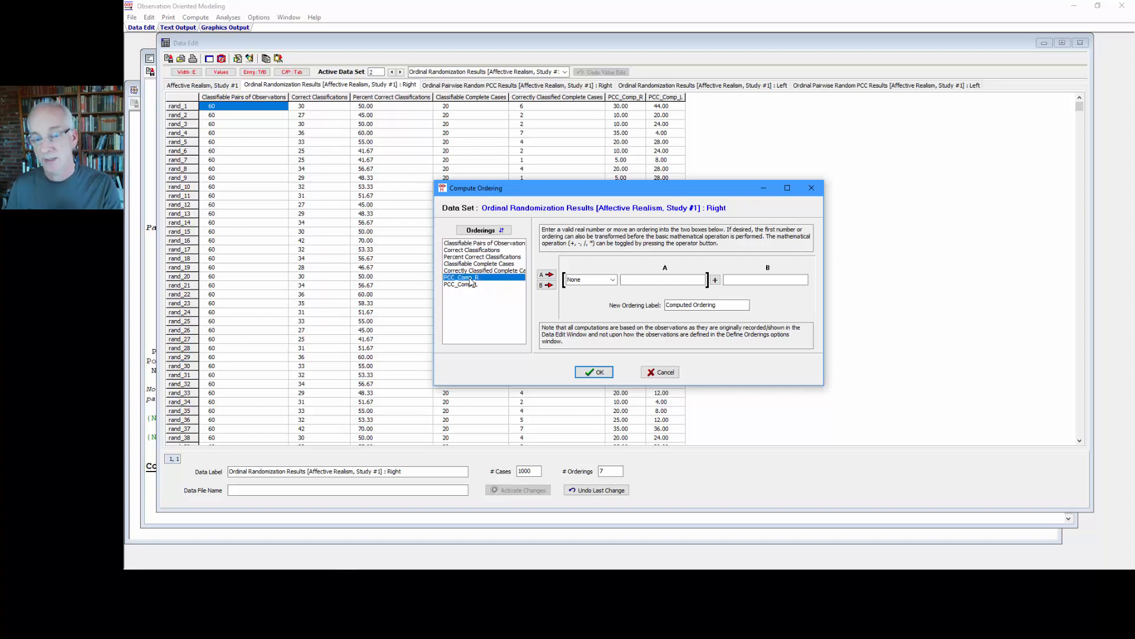
click(545, 275)
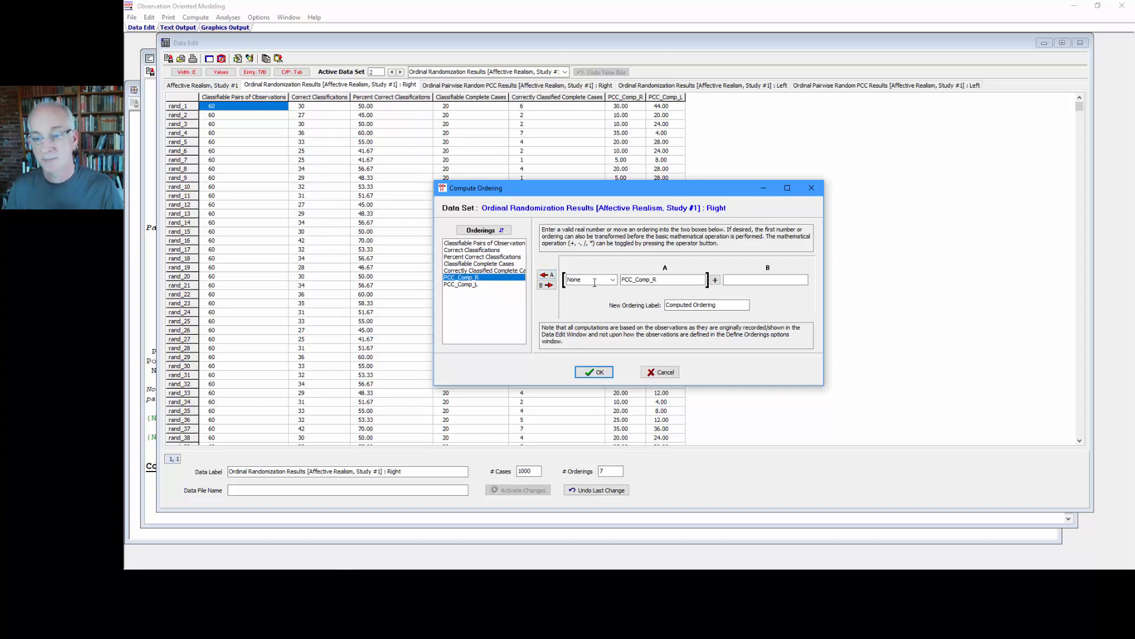
click(714, 281)
click(484, 284)
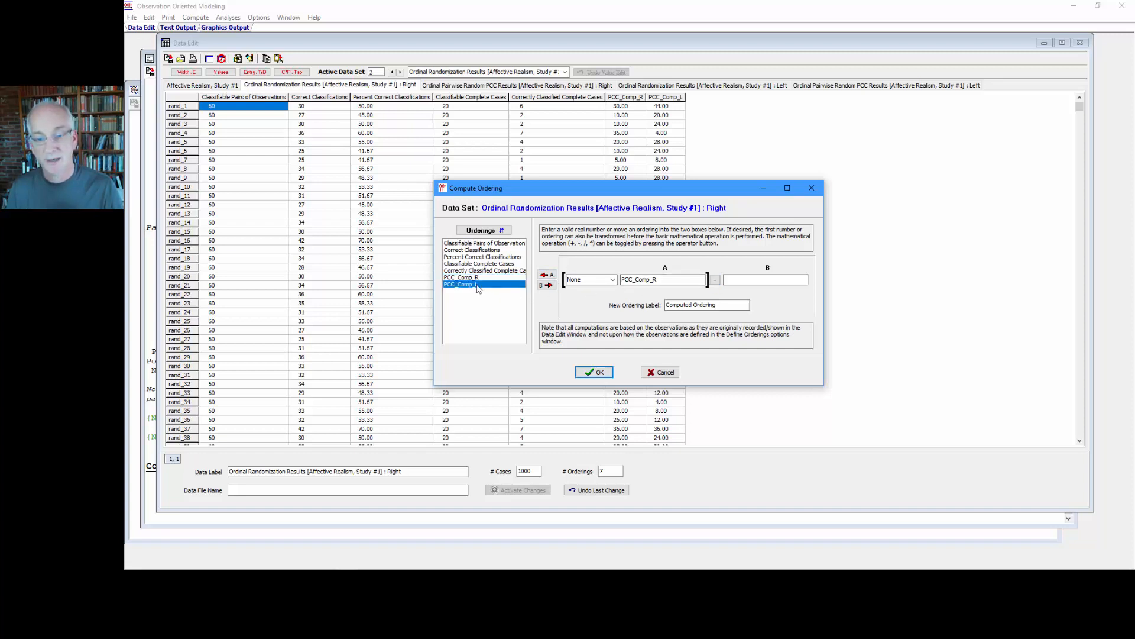
click(551, 286)
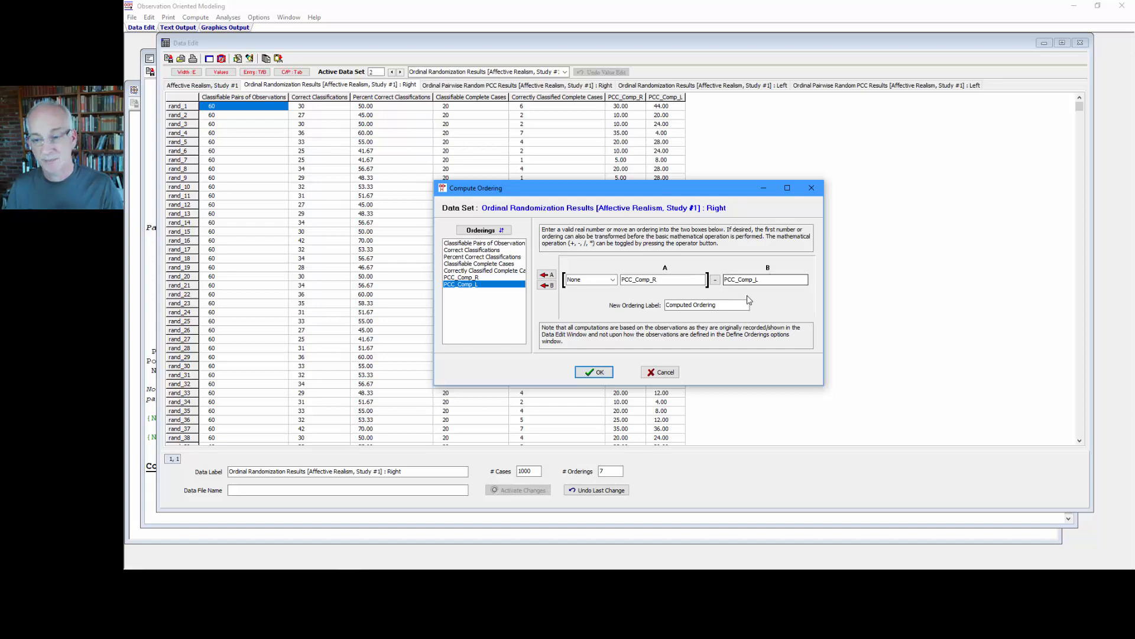
drag(732, 305, 627, 309)
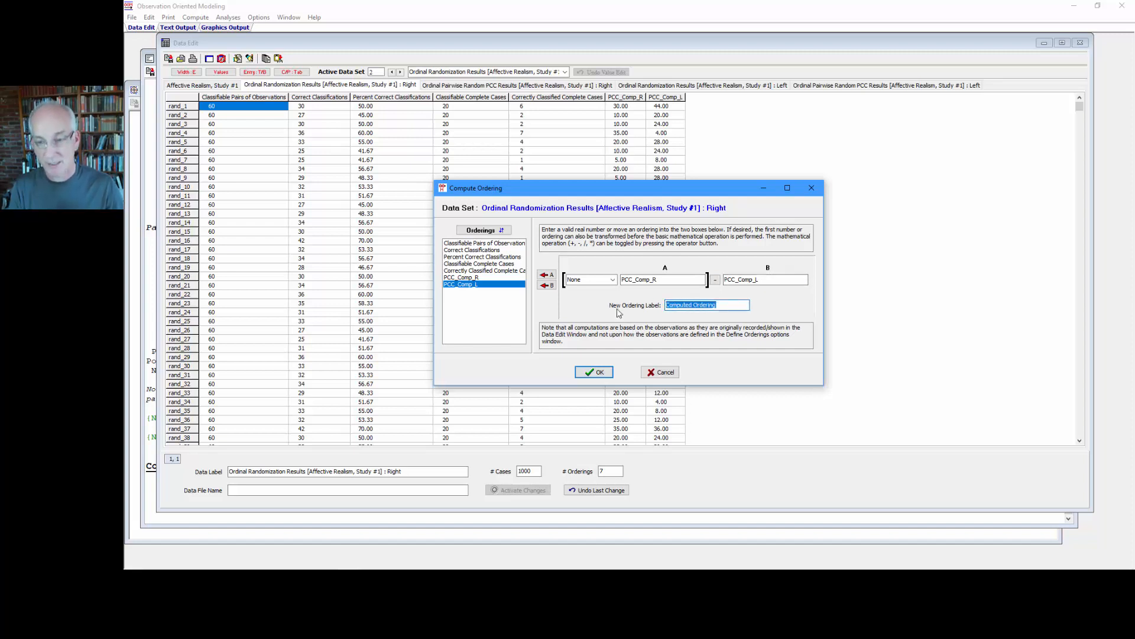
text(PCC_Diff(R - L)
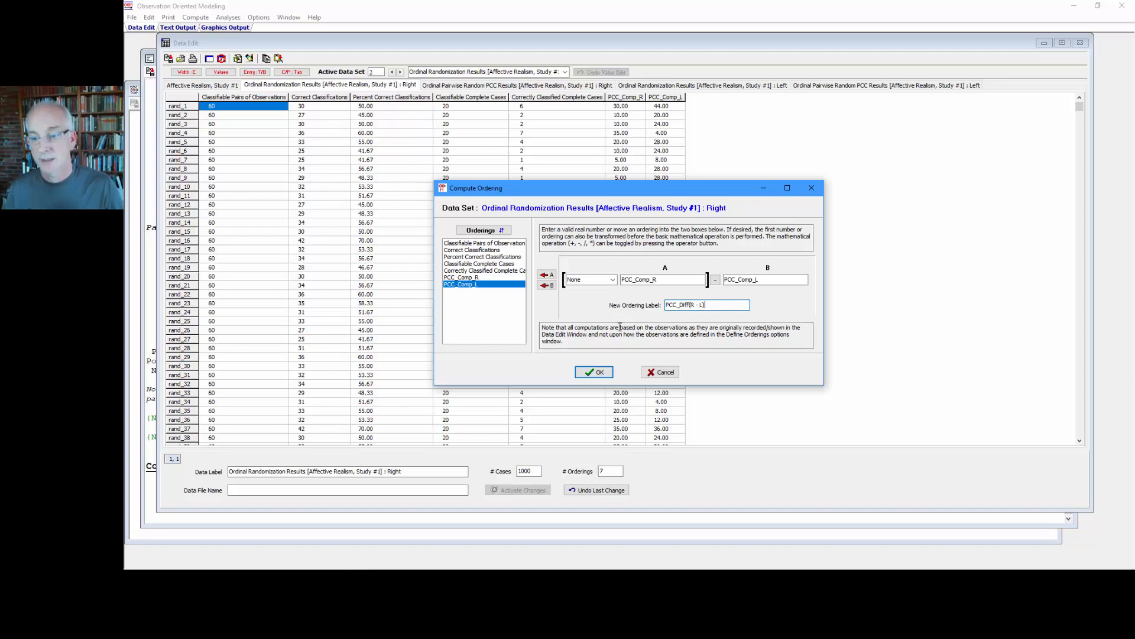
click(599, 373)
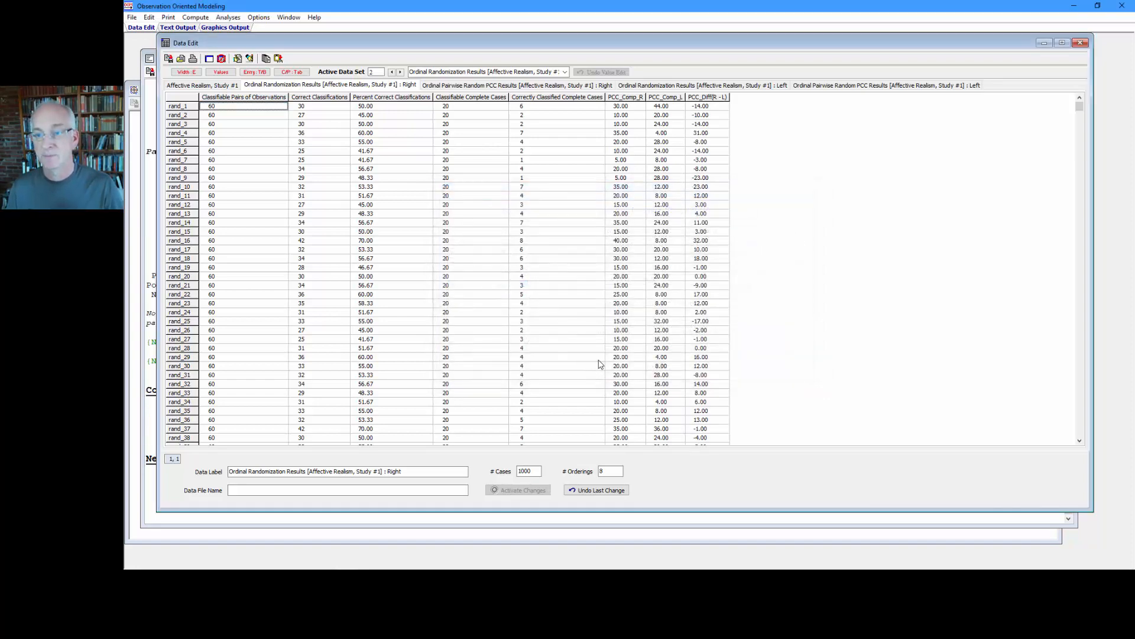
Step: Examine the distribution of the PCC_Diff(R - L) ordering in a maximized view of its unit definitions
click(242, 60)
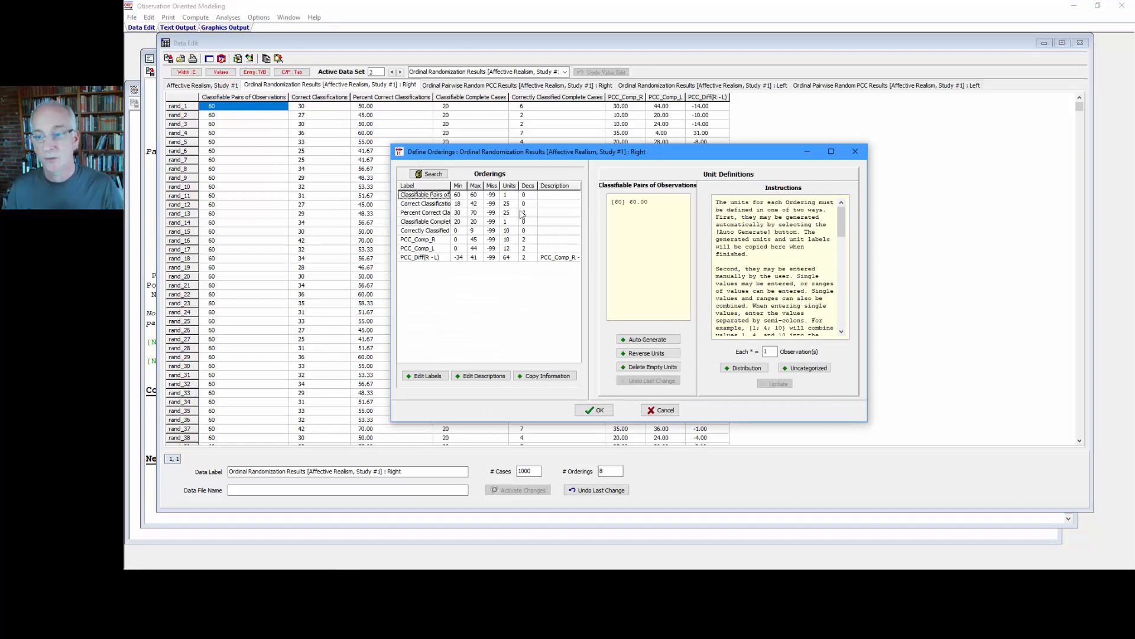
click(832, 152)
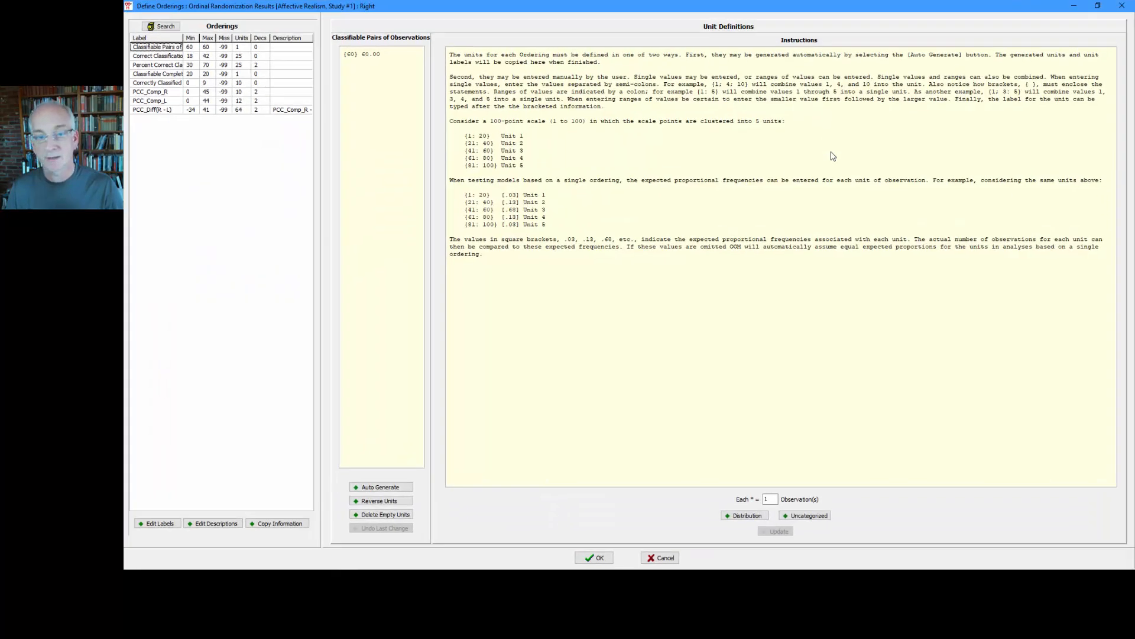
click(155, 110)
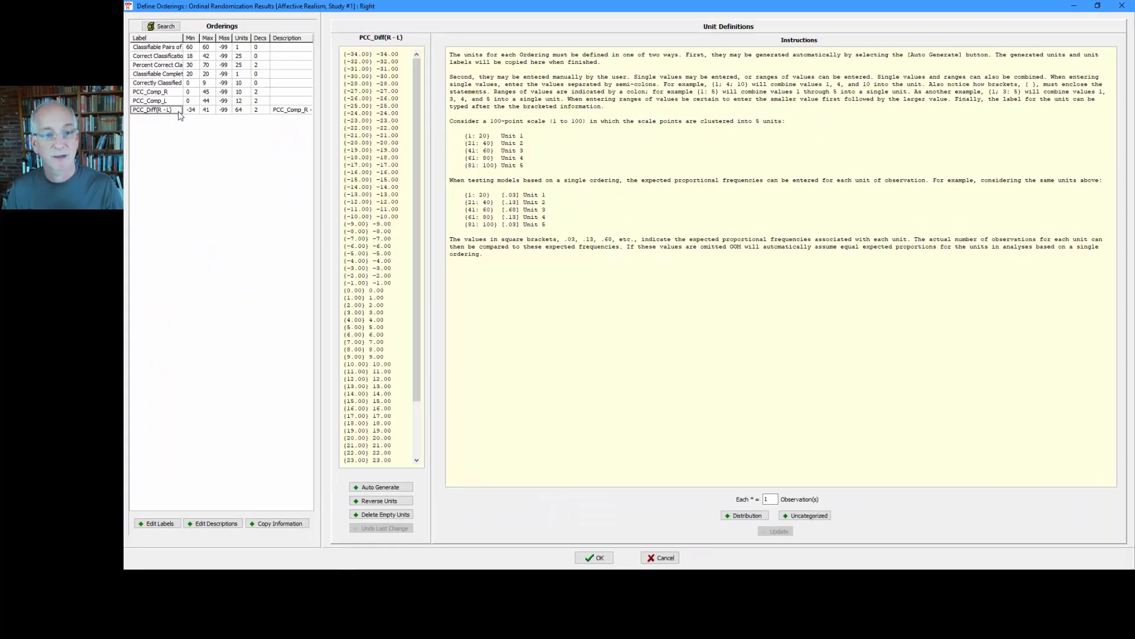
click(741, 516)
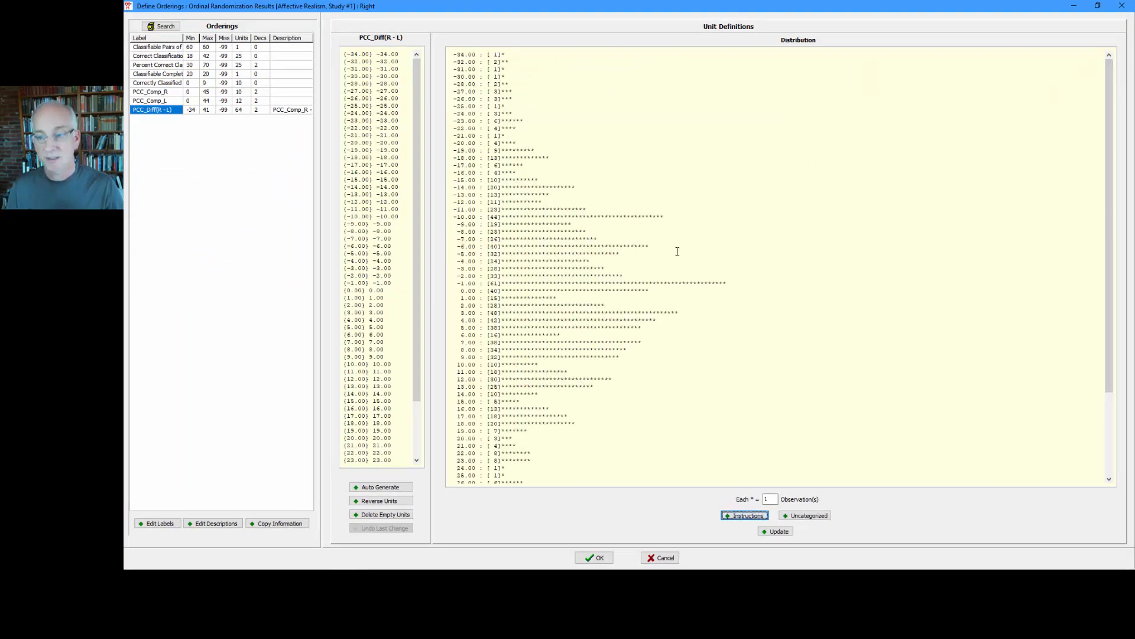
mouse_move(1110, 227)
mouse_down()
mouse_move(1116, 310)
mouse_move(1113, 218)
mouse_up()
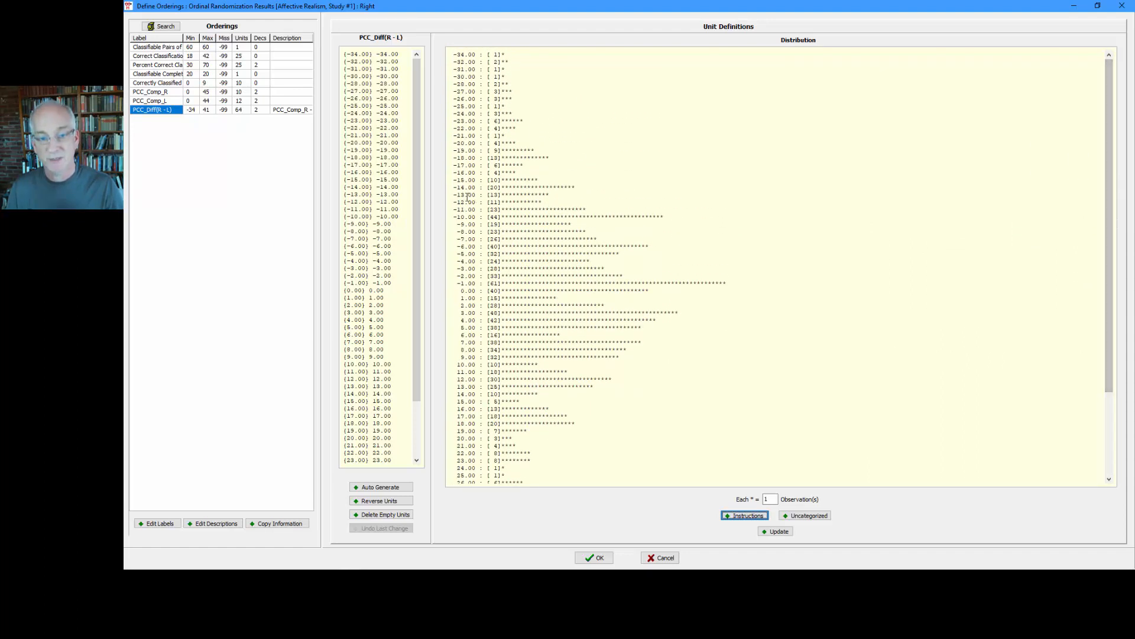
Step: Merge the PCC_Diff(R - L) units from 10.00 through 41.00 into the single range unit {10.00: 41.00}
click(366, 364)
text(:)
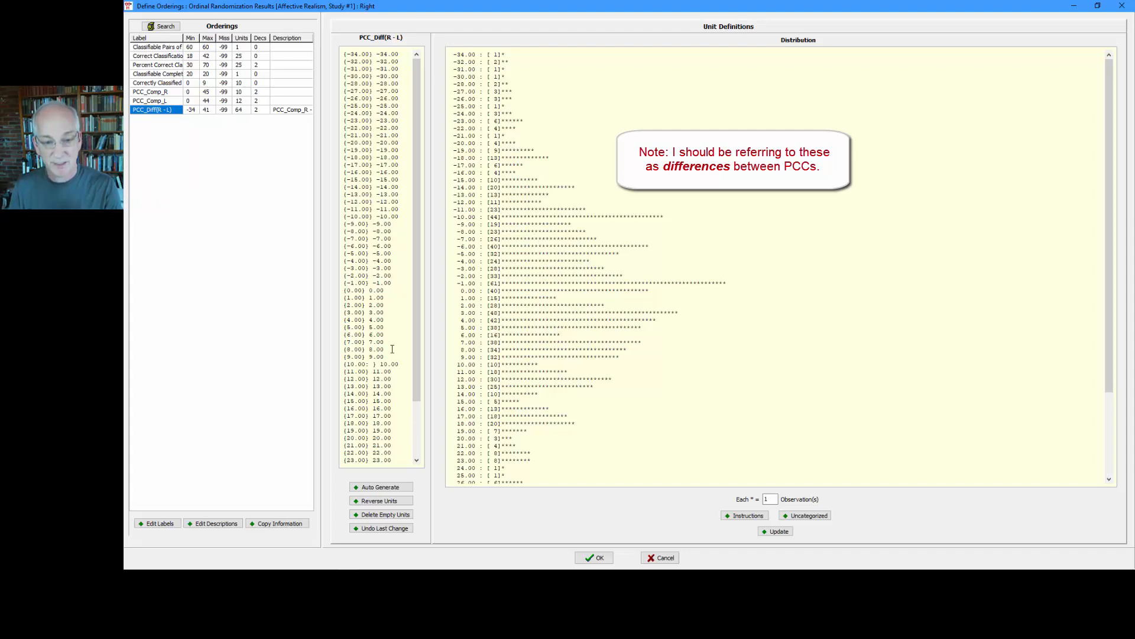
key(shift+Down)
key(shift+Down)
key(shift+Down)
key(shift+Down)
key(shift+Down)
key(shift+Down)
key(shift+Down)
key(shift+Down)
key(shift+Down)
key(shift+Down)
key(shift+Down)
key(shift+Down)
key(shift+Down)
key(shift+Down)
key(shift+Down)
key(shift+Down)
key(shift+Down)
key(shift+Down)
key(shift+Down)
key(shift+Down)
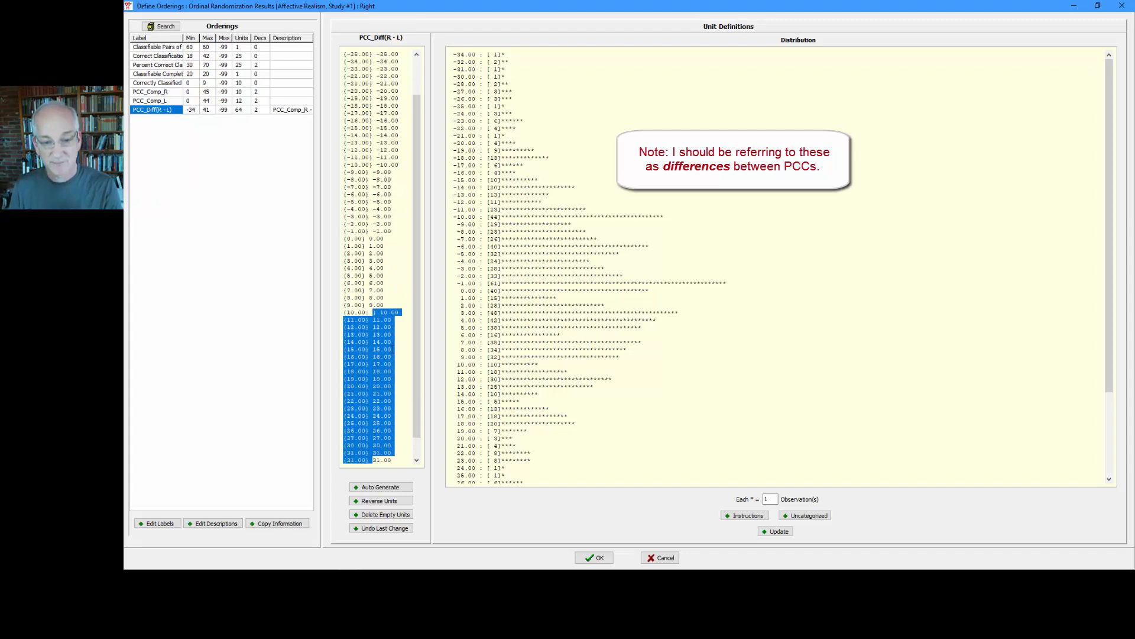
key(shift+Up)
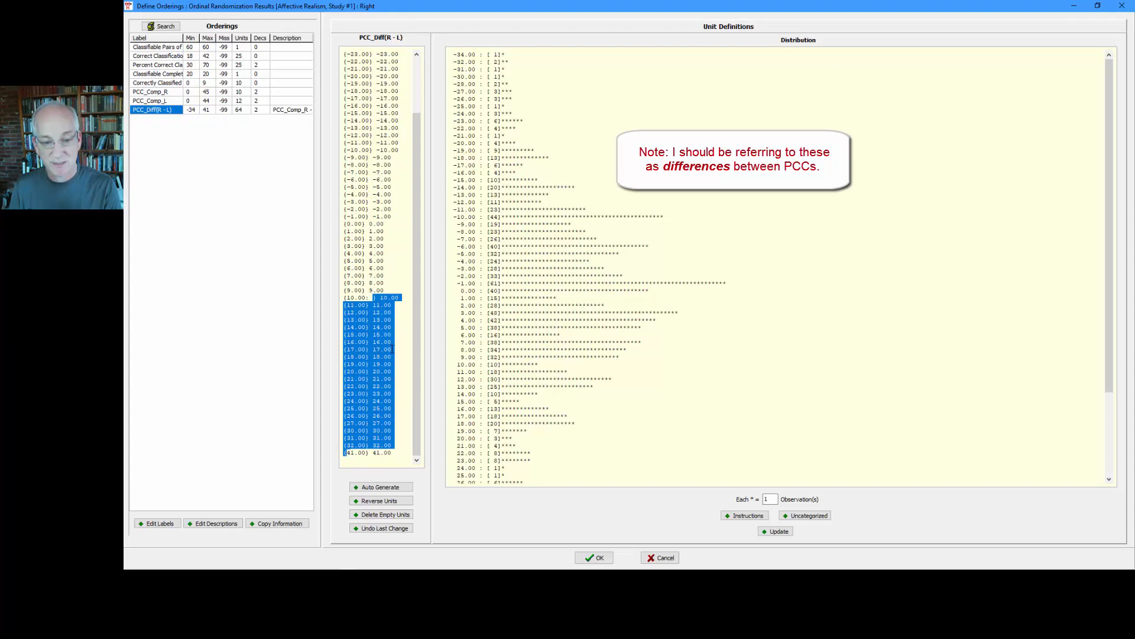
key(Delete)
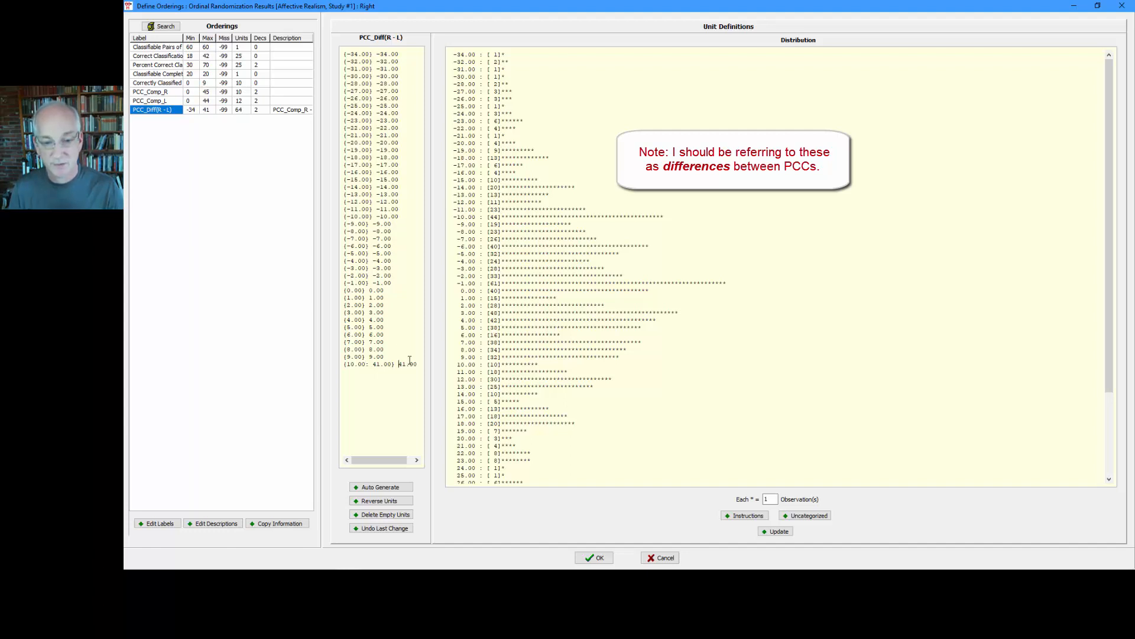
Step: Label the {10.00: 41.00} unit of PCC_Diff(R - L) as 10.00 to 41.00, update the distribution and highlight that unit's observation count
text(10)
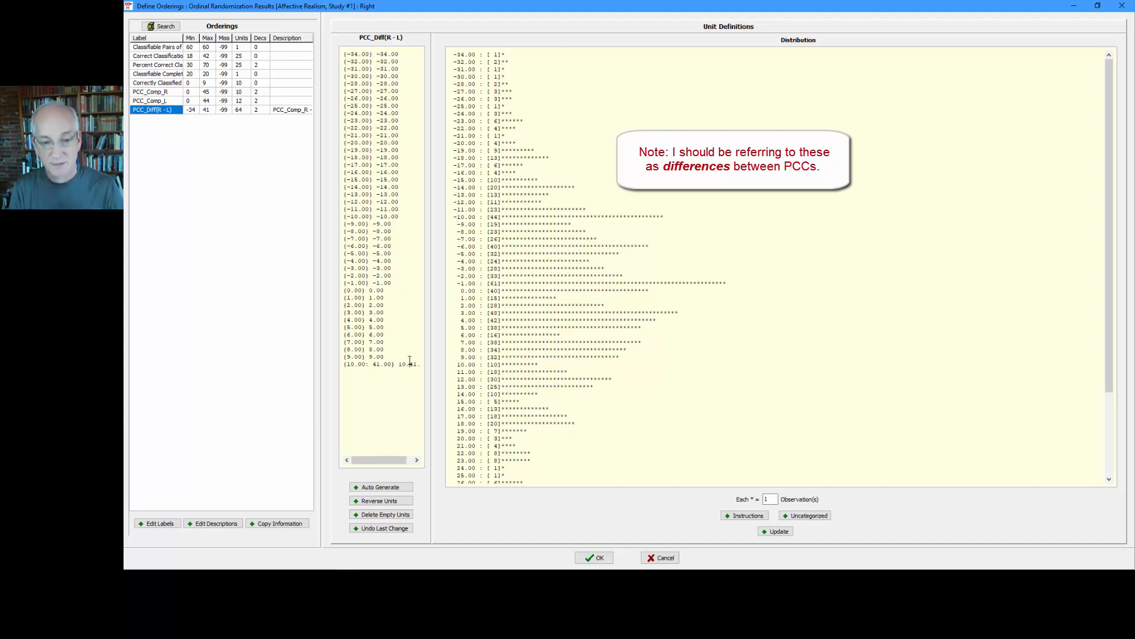
text(.00 to)
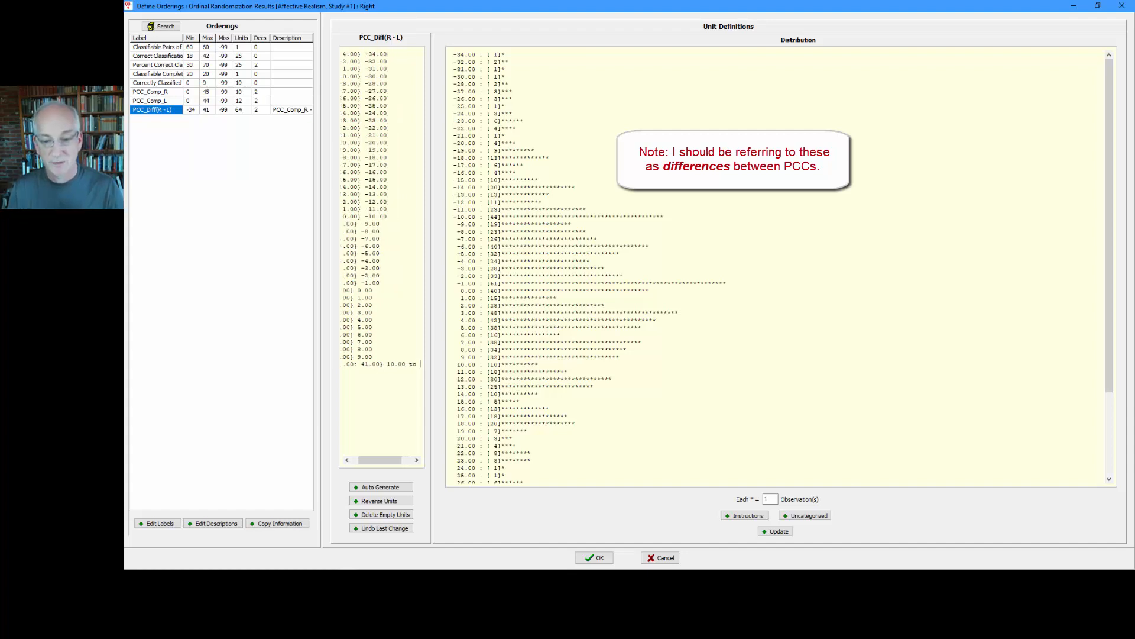
click(767, 531)
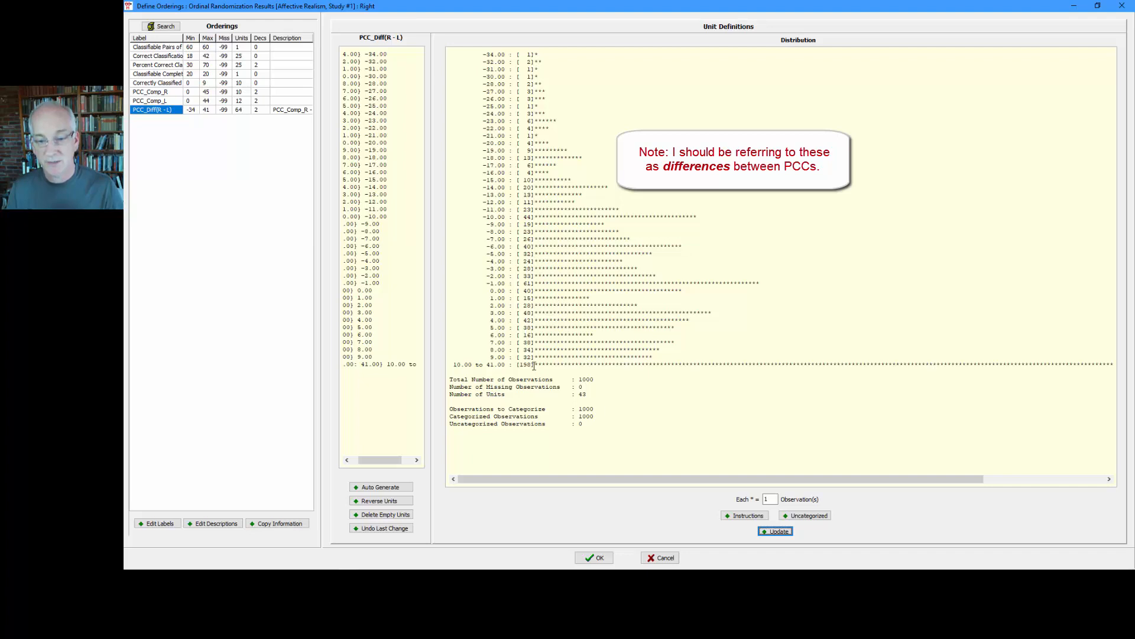
drag(534, 365, 519, 365)
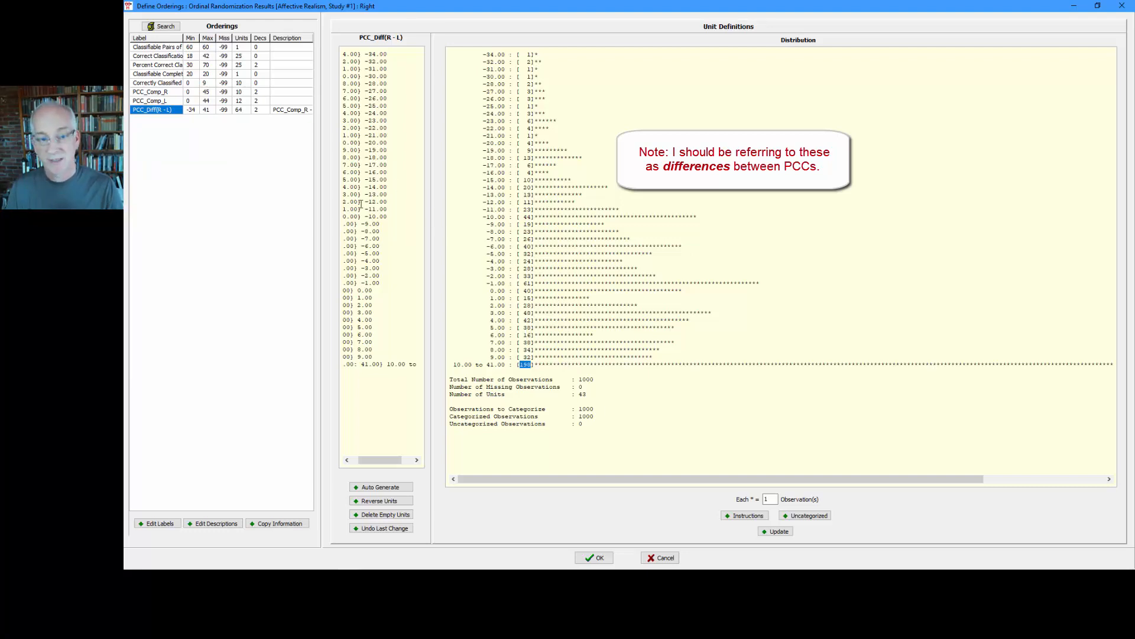
Step: Merge the PCC_Diff(R - L) units from -34.00 through -10.00 into the single range unit {-34.00: -10.00}
drag(380, 465, 373, 465)
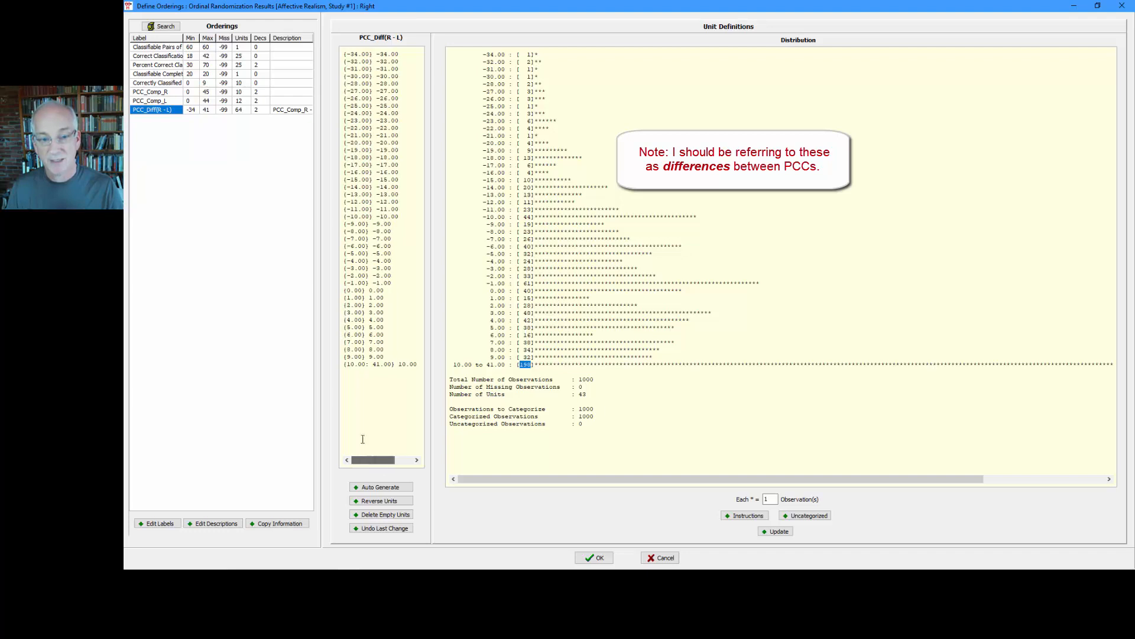
click(344, 216)
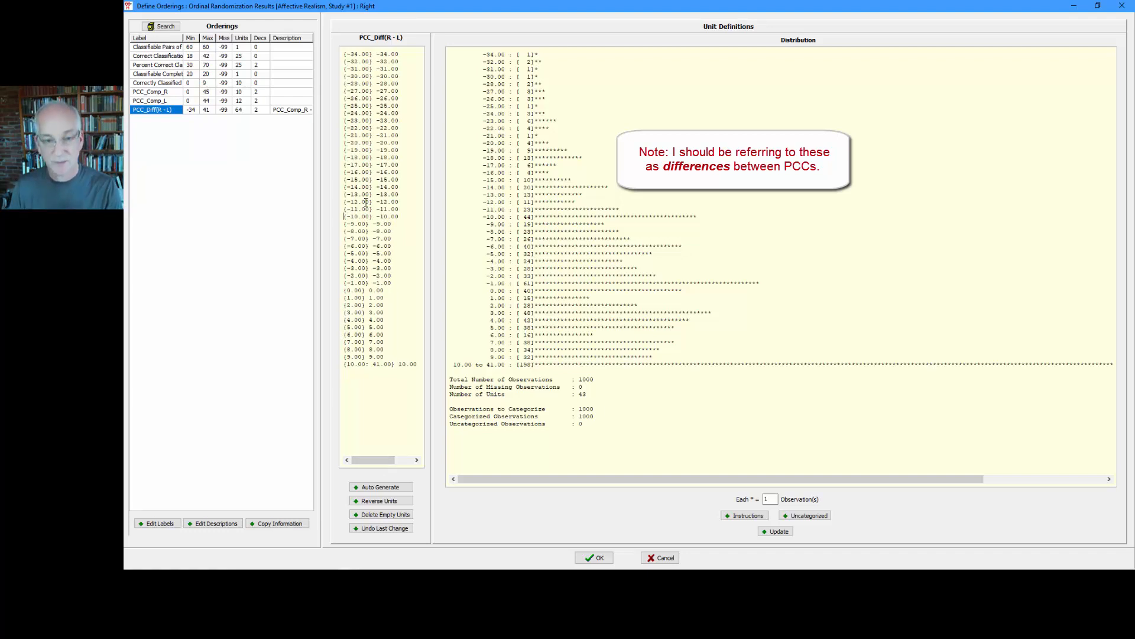
key(shift+Up)
key(shift+Up)
key(shift+Up)
key(shift+Up)
key(shift+Up)
key(shift+Up)
key(shift+Up)
key(shift+Up)
key(shift+Up)
key(shift+Up)
key(shift+Up)
key(shift+Up)
key(shift+Up)
key(shift+Up)
key(shift+Up)
key(shift+Up)
key(shift+Up)
key(shift+Up)
key(shift+Up)
key(shift+Up)
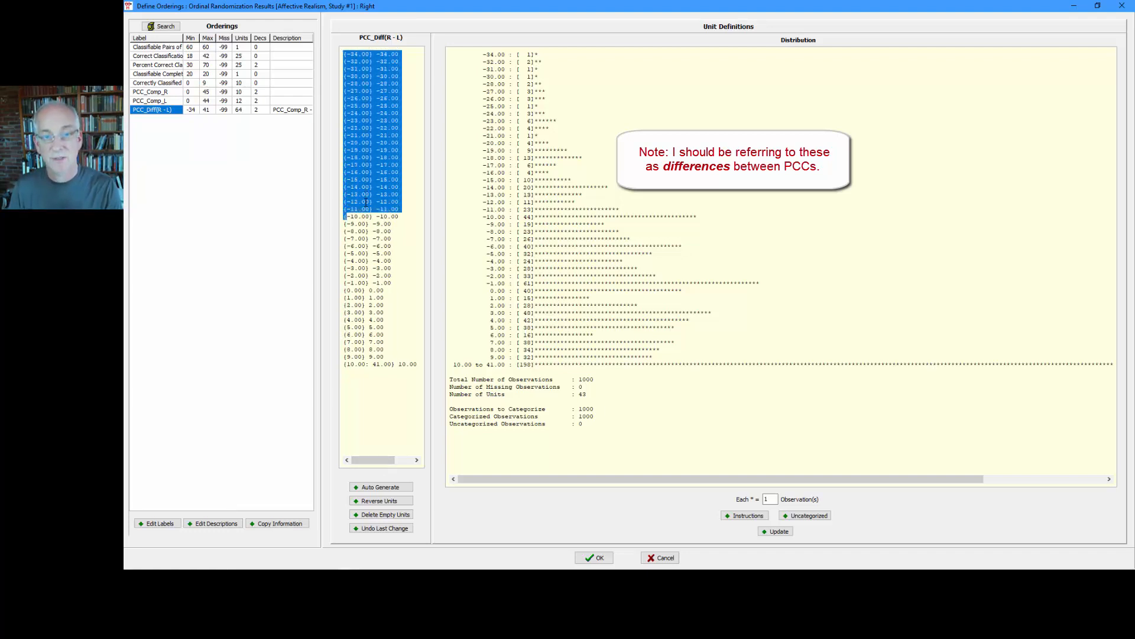
key(shift+Right)
key(shift+Right)
key(shift+Right)
key(shift+Right)
key(shift+Right)
key(shift+Right)
key(shift+Right)
key(Delete)
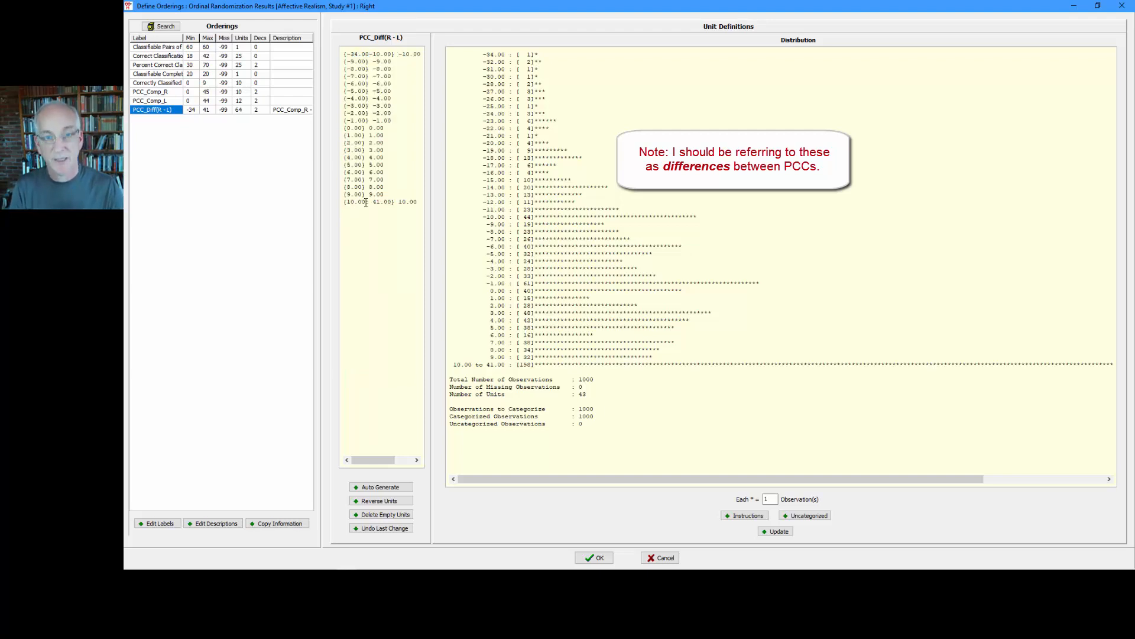
text(:)
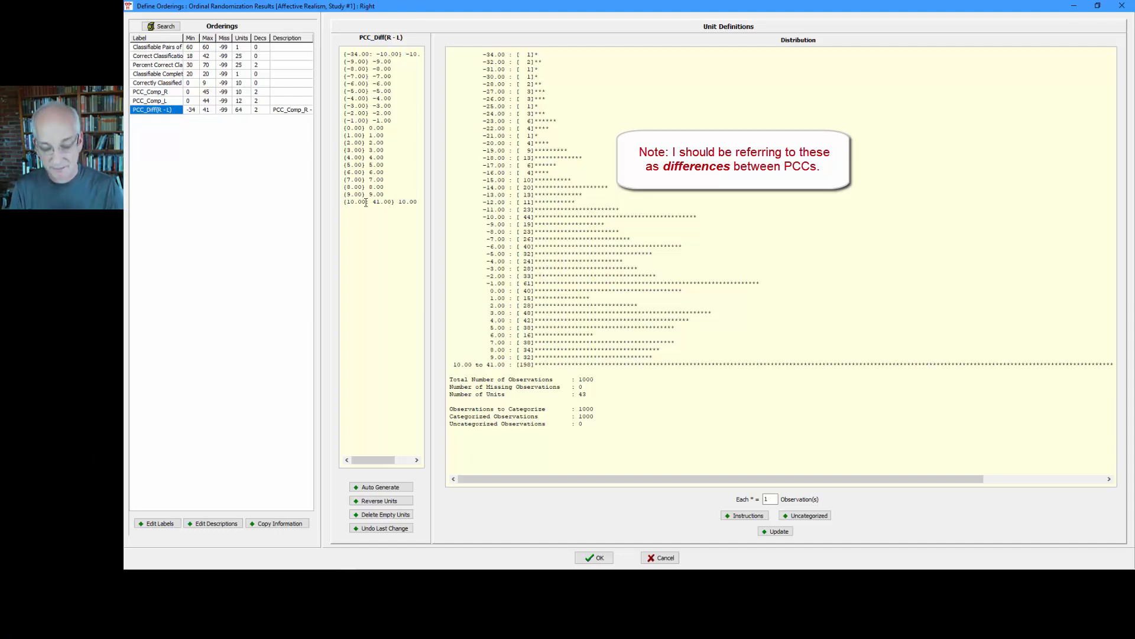
Step: Label the {-34.00: -10.00} unit as -34.00 to -10.00 and update the distribution
text( -23)
key(BackSpace)
key(BackSpace)
key(BackSpace)
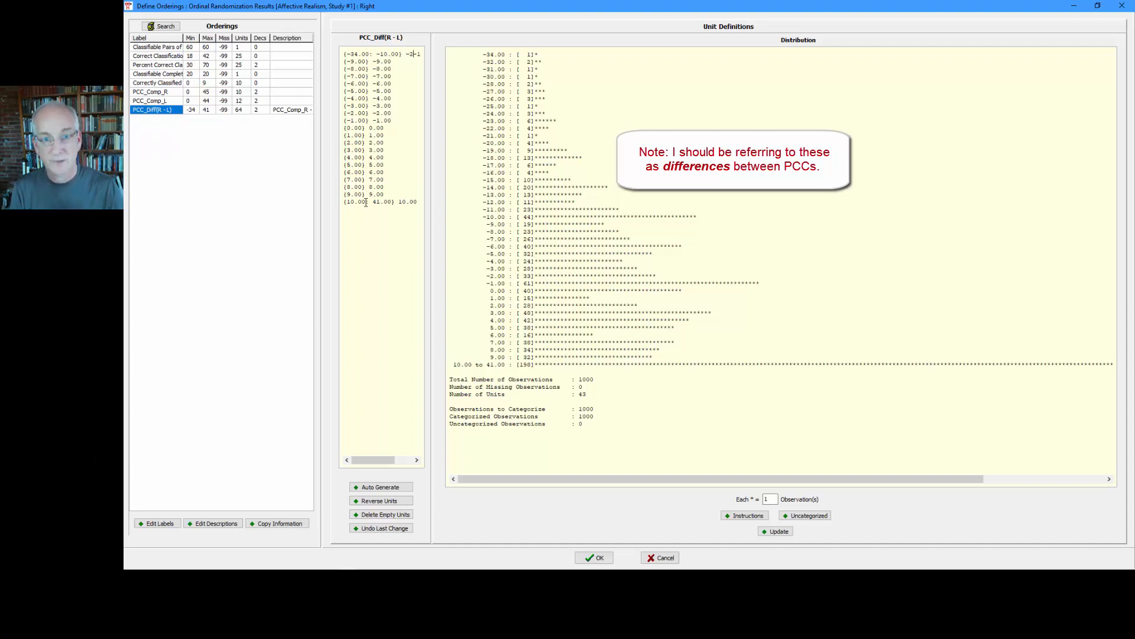
text(-34.00 to)
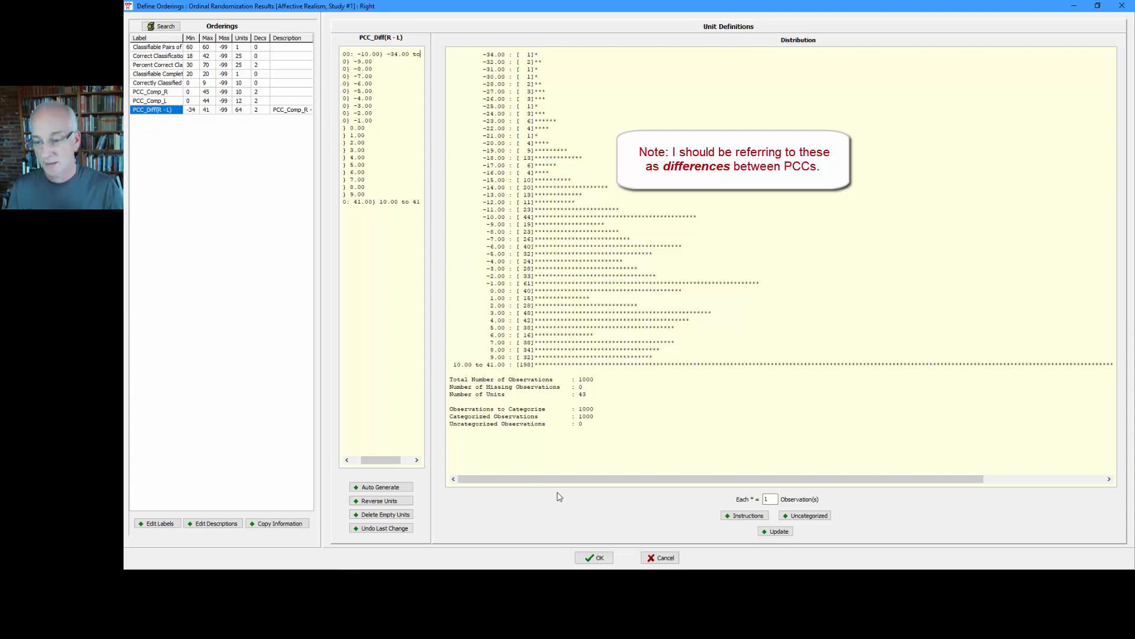
click(775, 531)
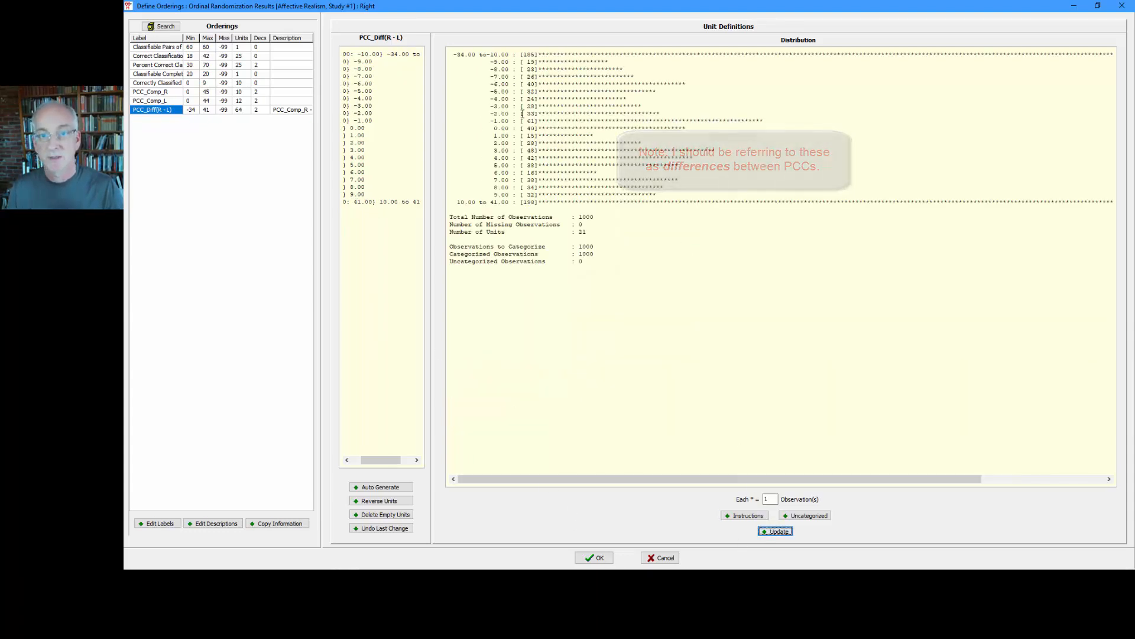